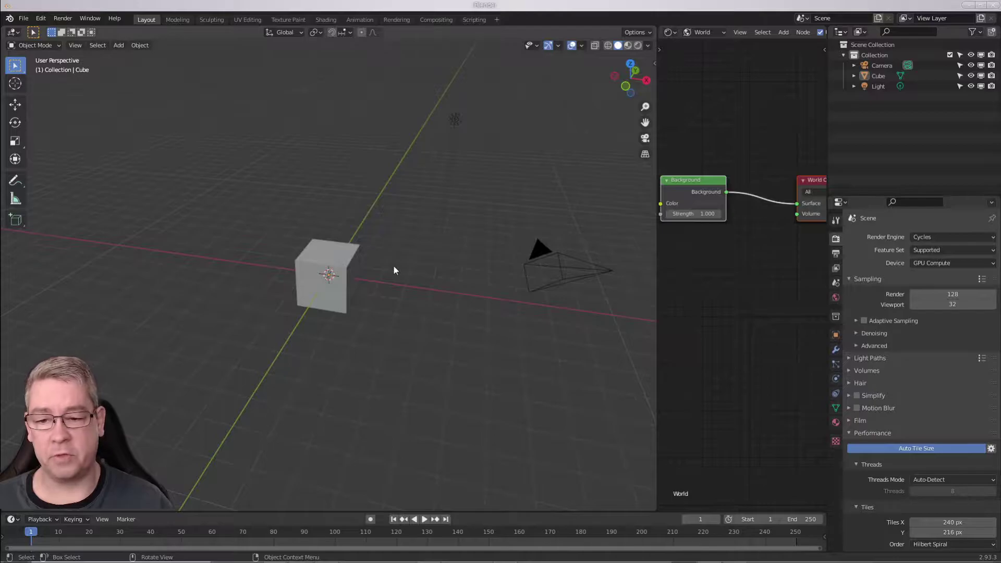
Step: Delete the default cube and add a UV sphere at the world origin
click(340, 305)
key(Delete)
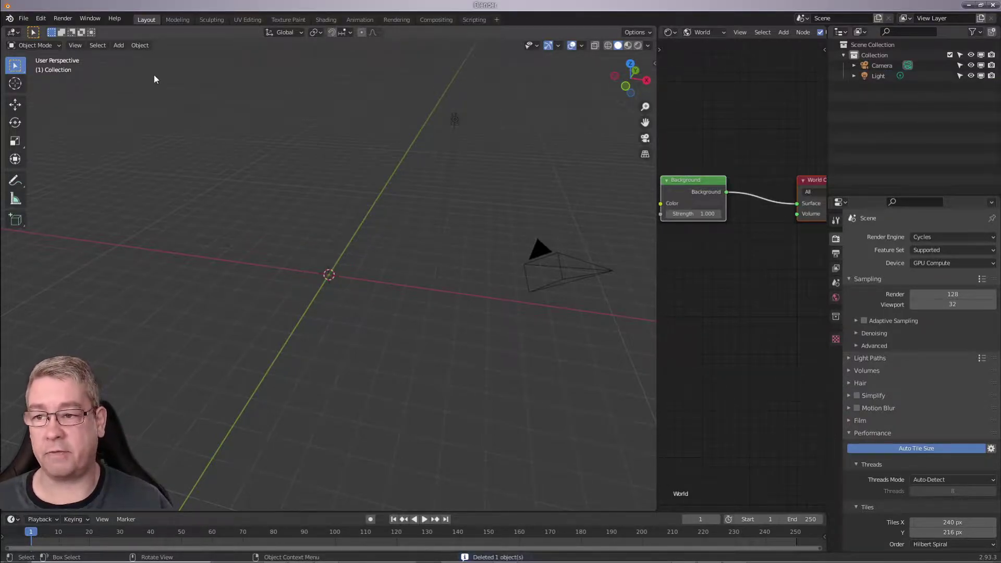
click(119, 46)
mouse_move(149, 59)
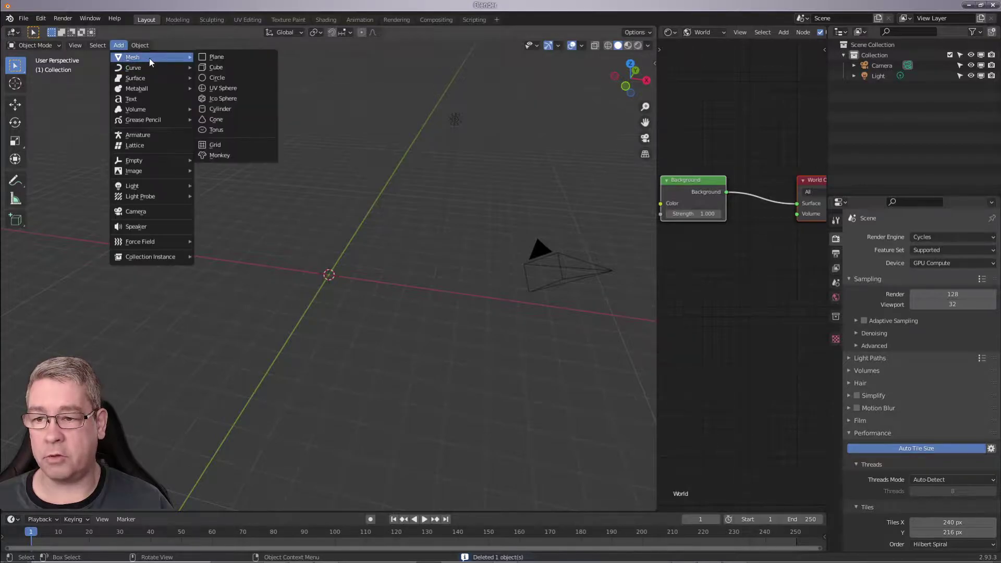
click(242, 91)
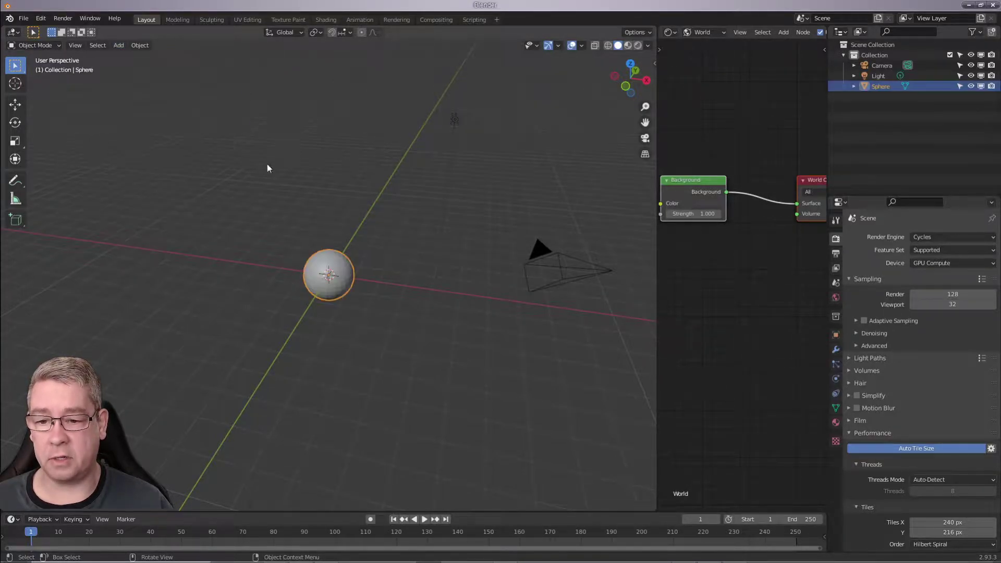
Step: Set the new UV sphere to 60 segments and 30 rings
click(61, 509)
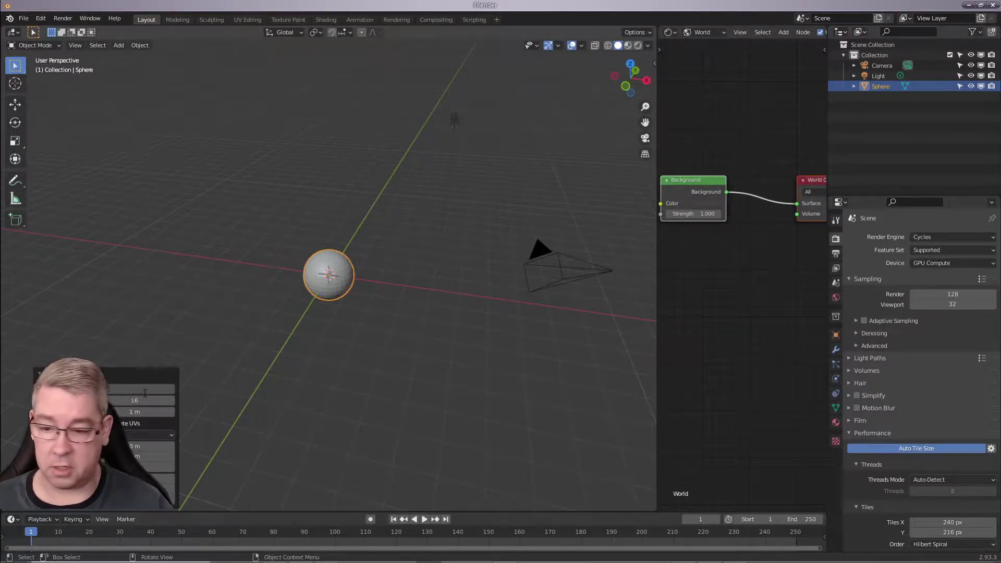
text(60)
key(Tab)
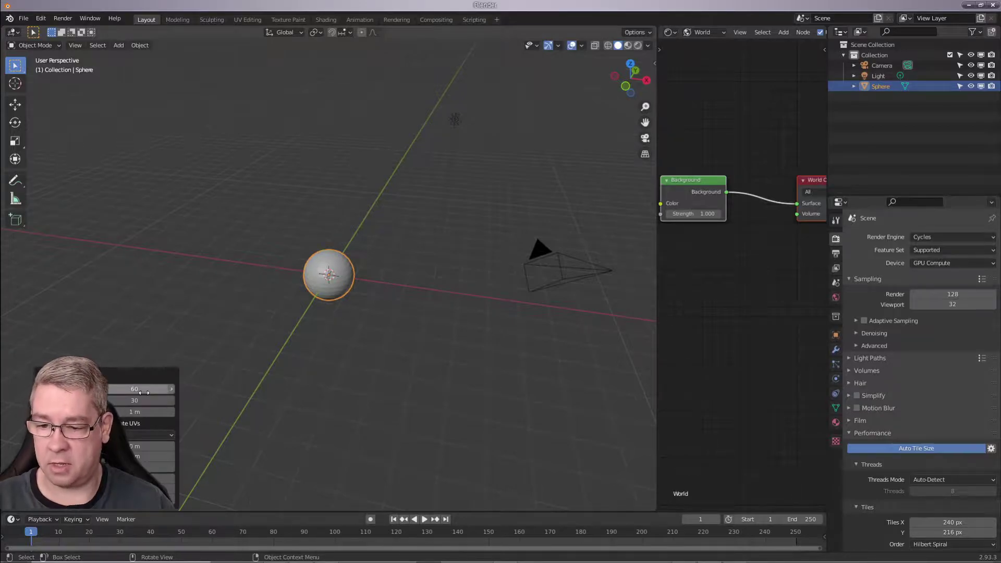
click(346, 330)
Step: Apply smooth shading to the sphere and deselect it
scroll(356, 311, up, 5)
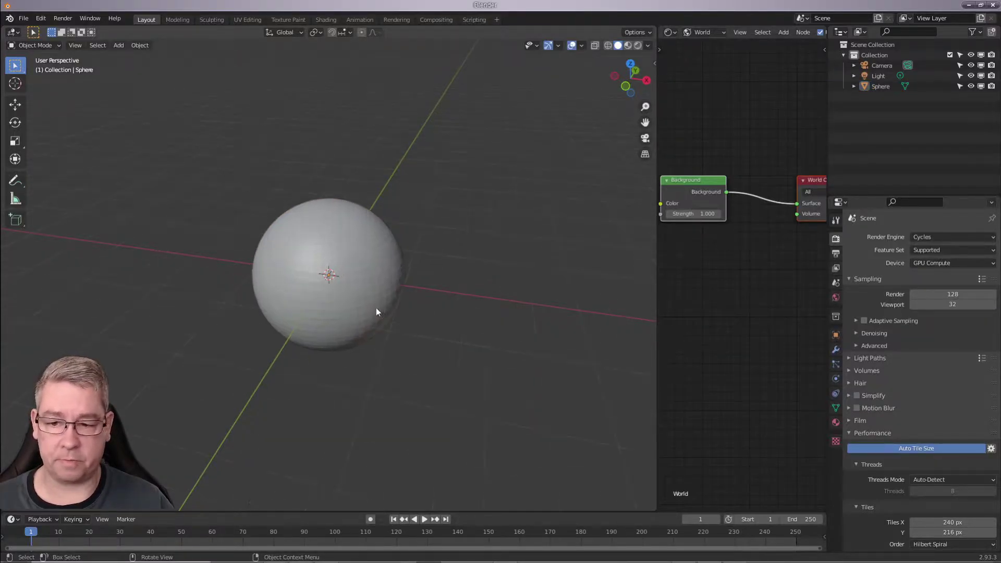
right_click(362, 299)
click(355, 300)
click(441, 299)
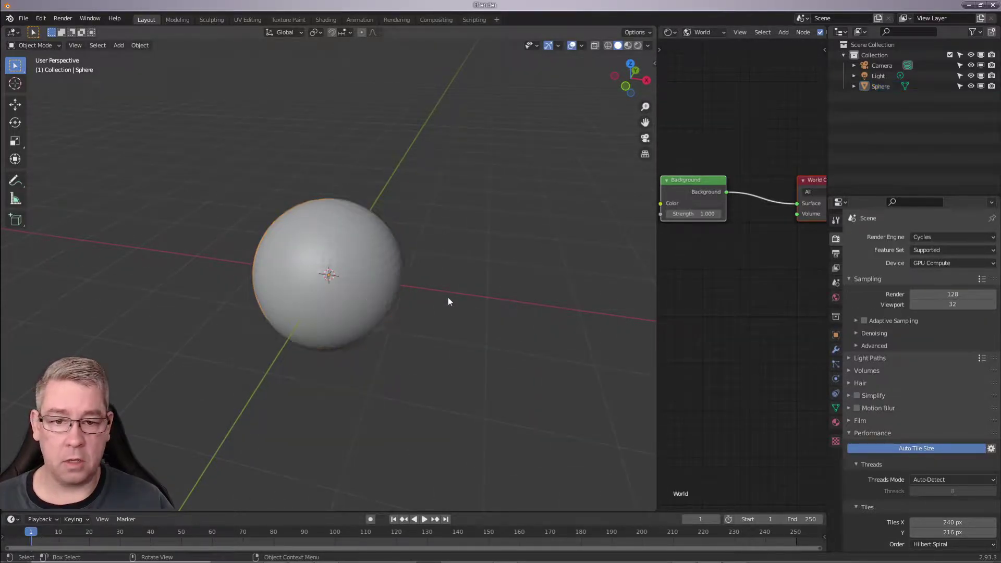
Step: Widen the shader editor and switch its shader type from World to Object
drag(656, 133, 537, 78)
click(549, 33)
click(585, 32)
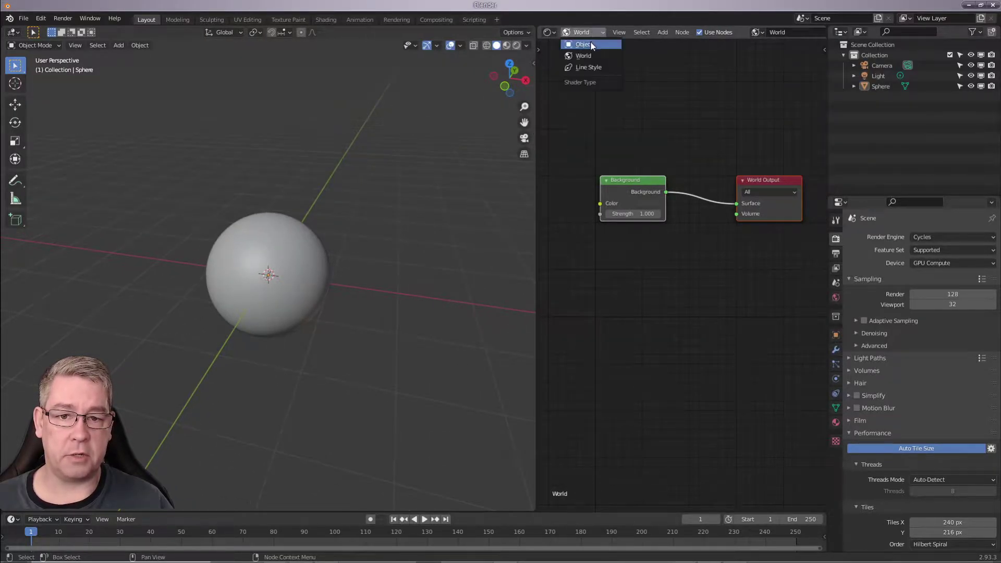
click(591, 41)
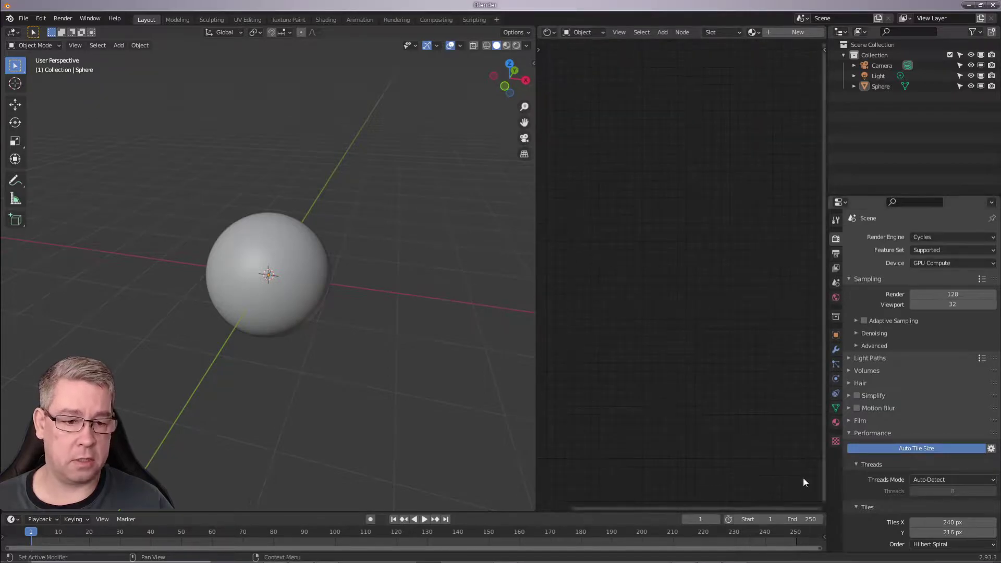
Step: Create a new material on the sphere and name it "earth"
click(270, 286)
click(836, 423)
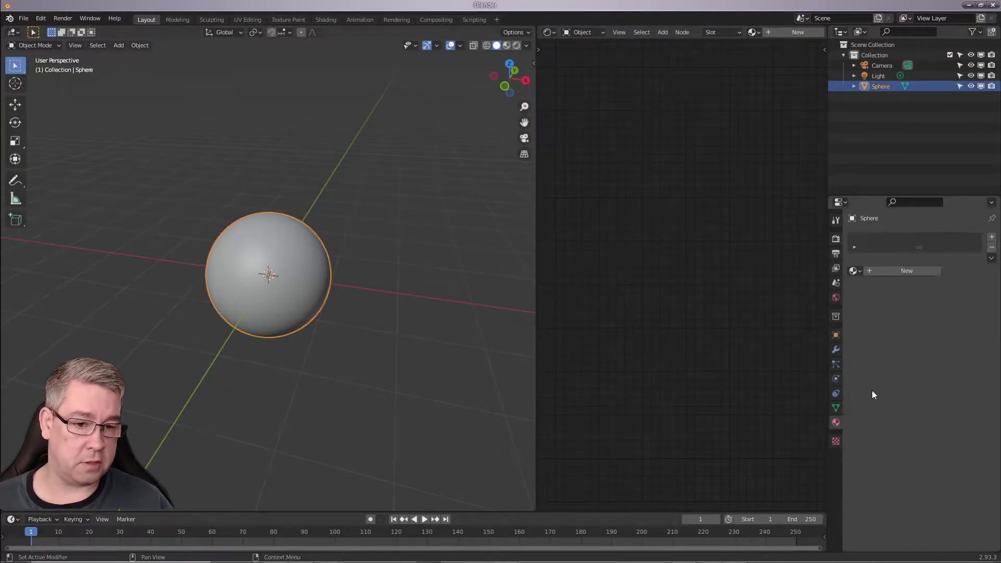
click(903, 271)
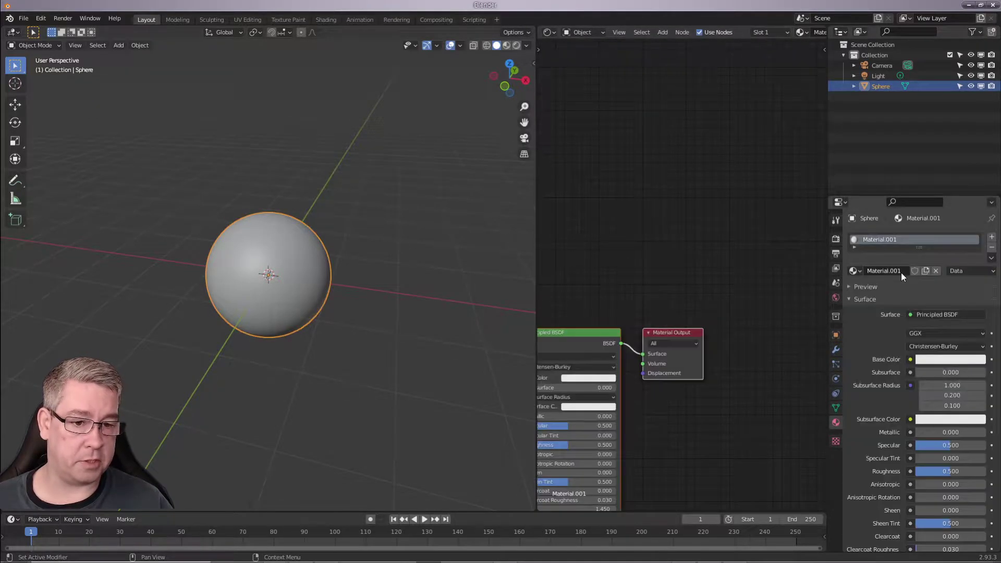
double_click(894, 240)
text(earth)
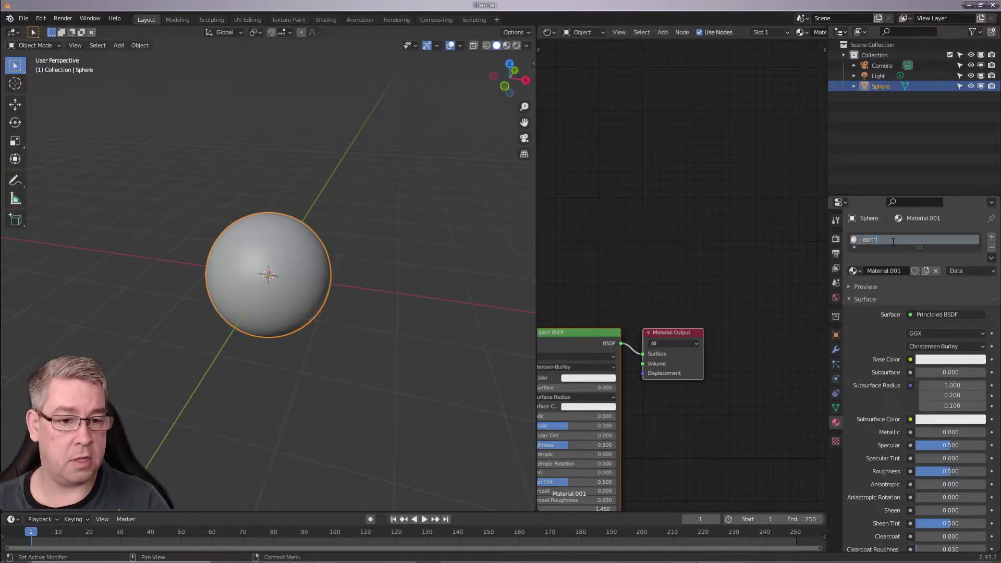
key(Return)
Step: Add an Image Texture node beside the Principled BSDF in the earth material
key(Home)
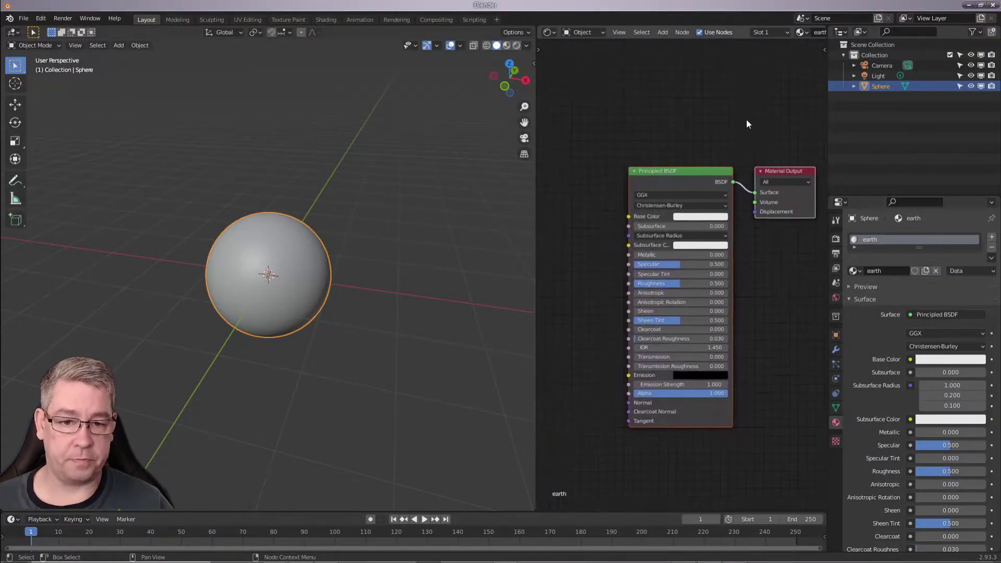
middle_drag(669, 85, 698, 75)
click(663, 32)
click(679, 44)
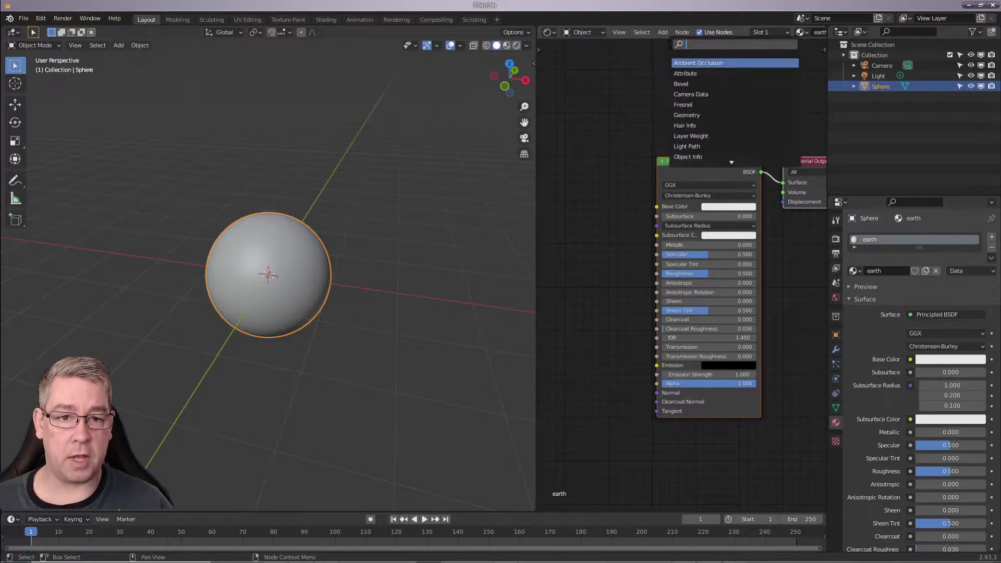
text(image)
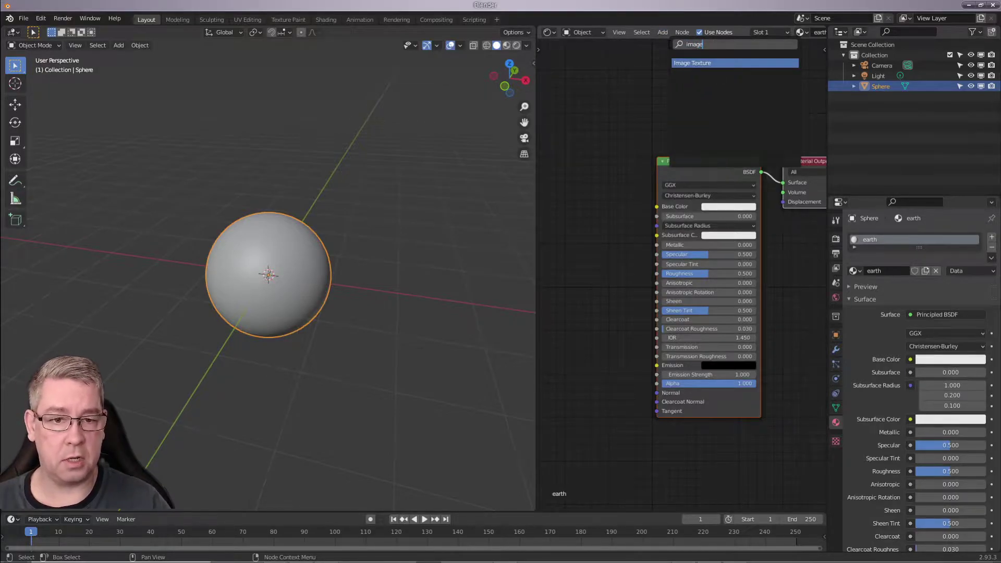
key(Return)
click(817, 94)
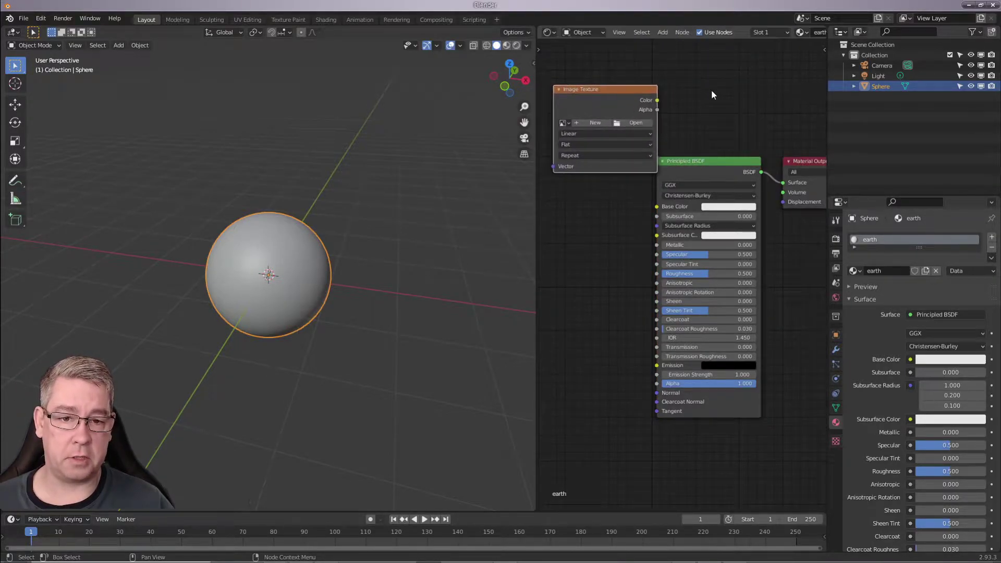
Step: Load the 2_no_clouds_8k.jpg map into the Image Texture node and connect its Color output to the Principled BSDF's Base Color
click(635, 125)
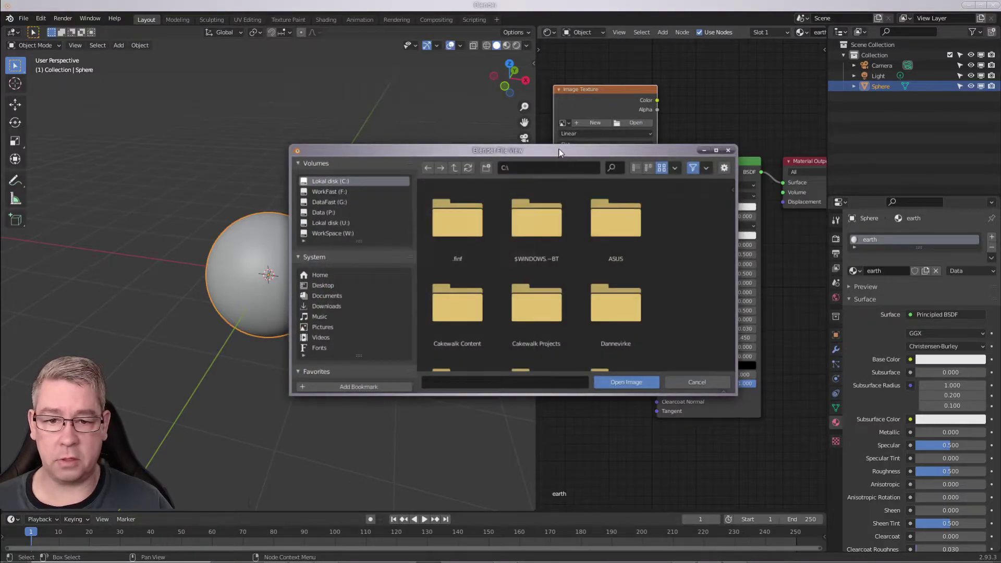
key(Escape)
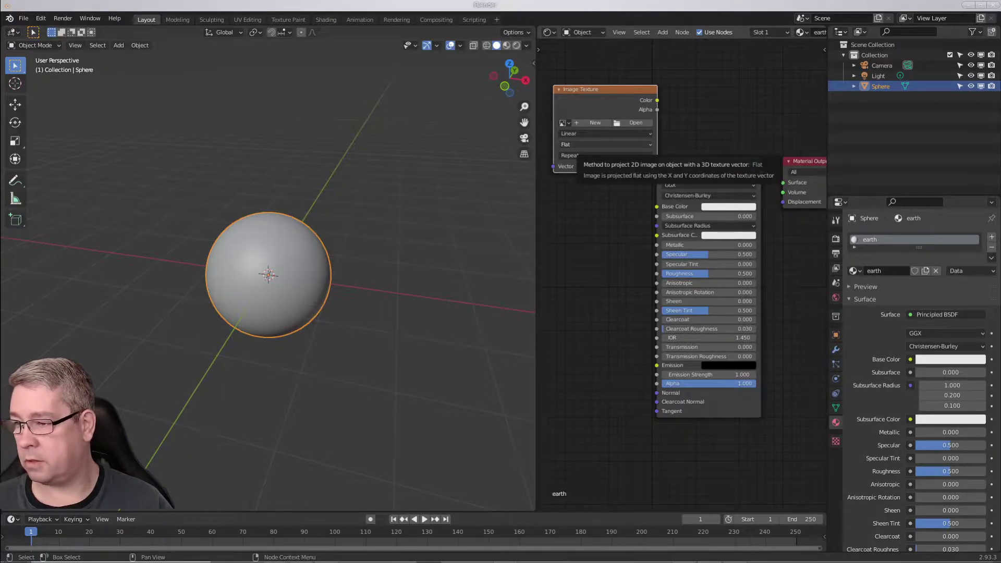
key(Return)
drag(605, 89, 658, 206)
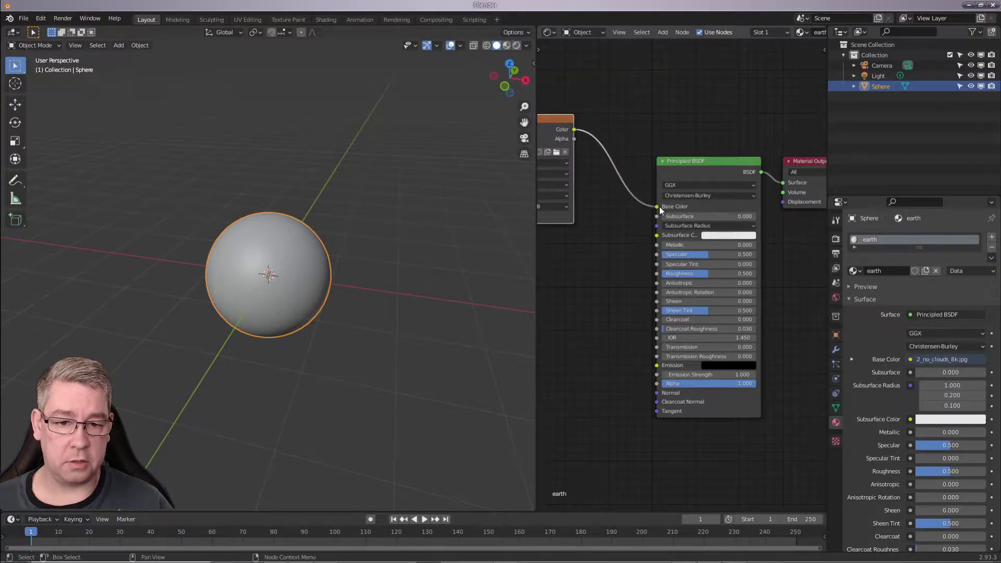
Step: Show the viewport in Material Preview shading, inspect the textured globe and widen the 3D viewport slightly
click(507, 45)
scroll(352, 265, up, 3)
mouse_move(386, 254)
middle_down()
mouse_move(306, 283)
mouse_move(327, 266)
mouse_move(422, 248)
mouse_move(429, 205)
mouse_move(400, 266)
middle_up()
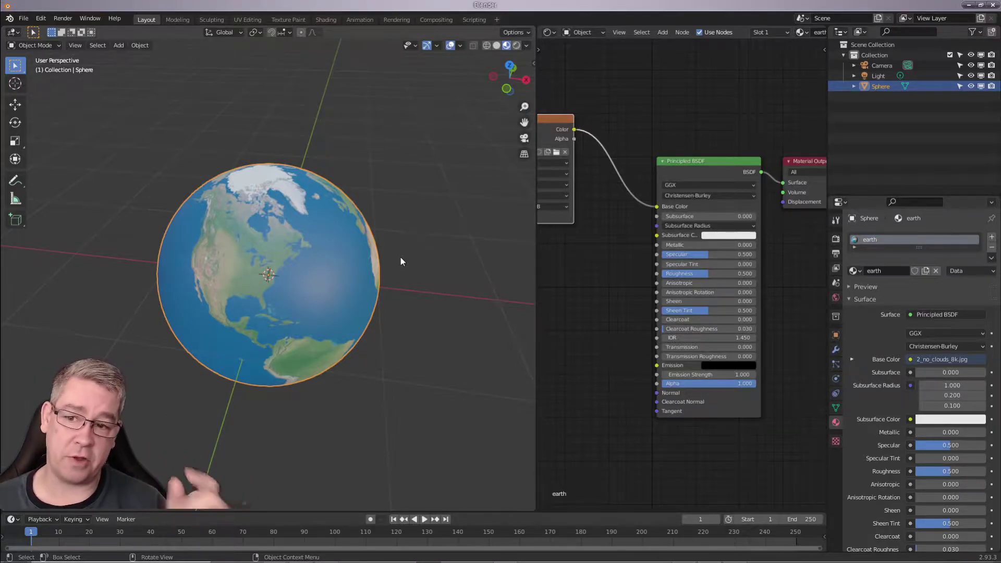
middle_drag(401, 258, 455, 250)
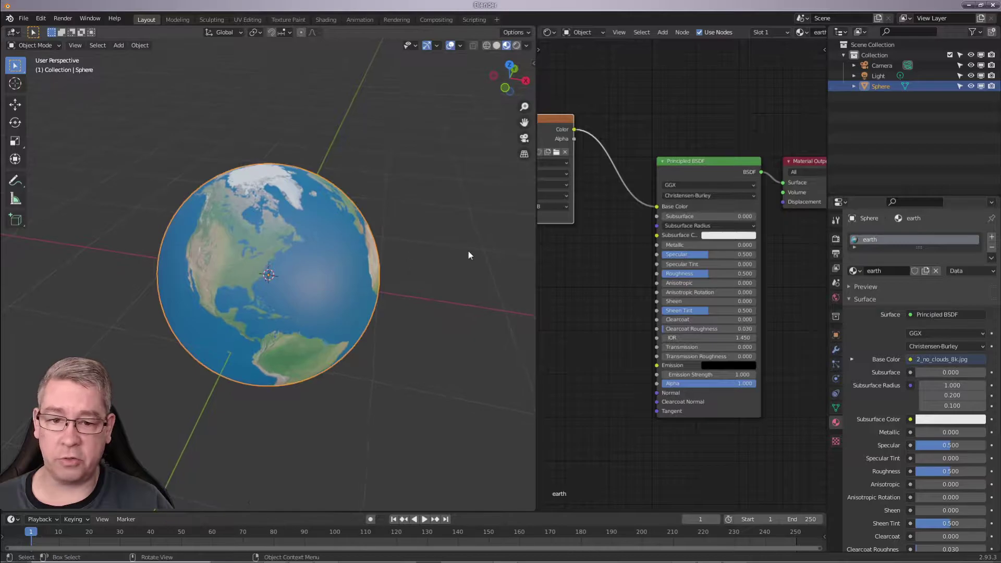
middle_drag(555, 263, 580, 266)
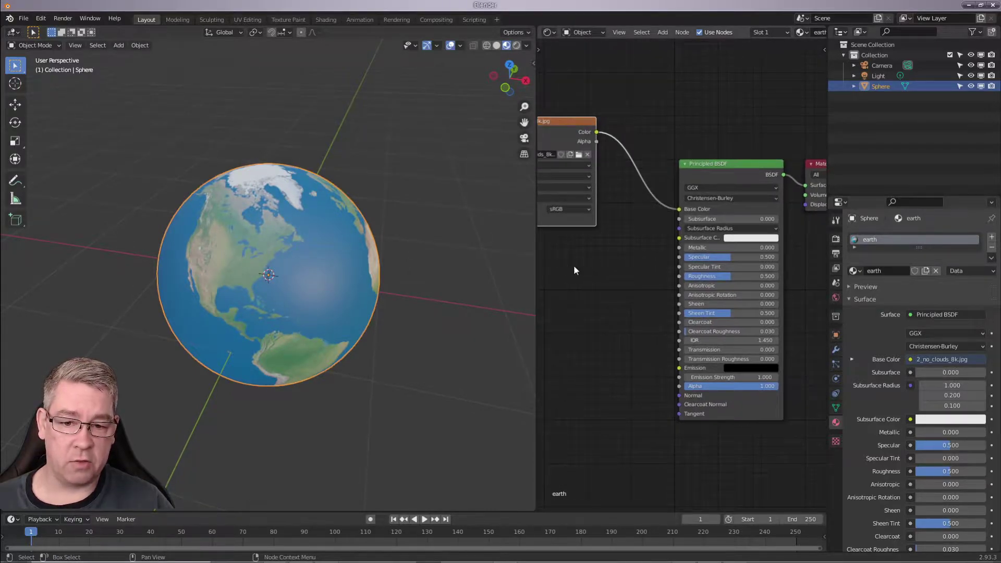
drag(535, 267, 543, 267)
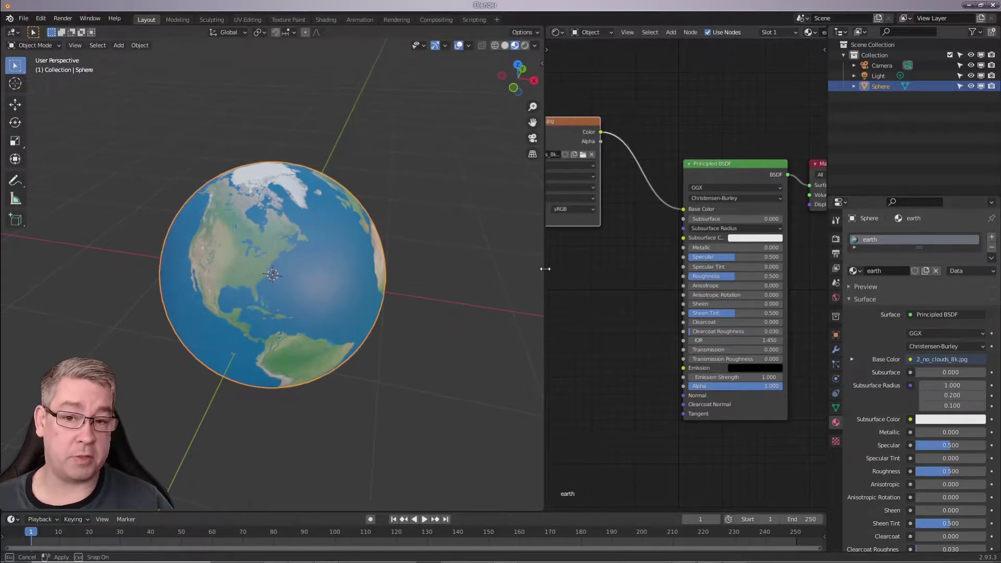
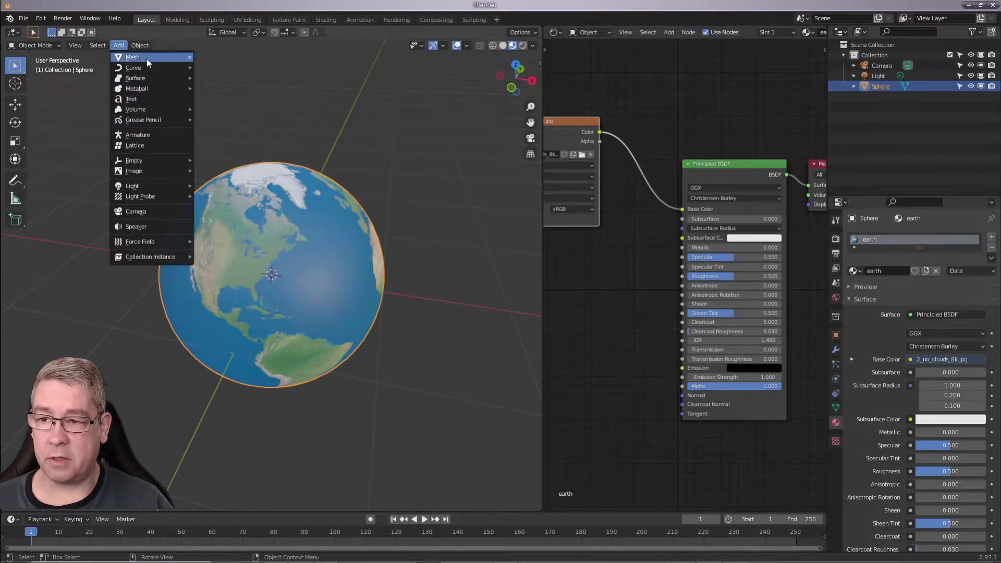
Step: Add a Bezier circle around the globe and scale it to about 1.14 times its size
mouse_move(147, 68)
click(223, 81)
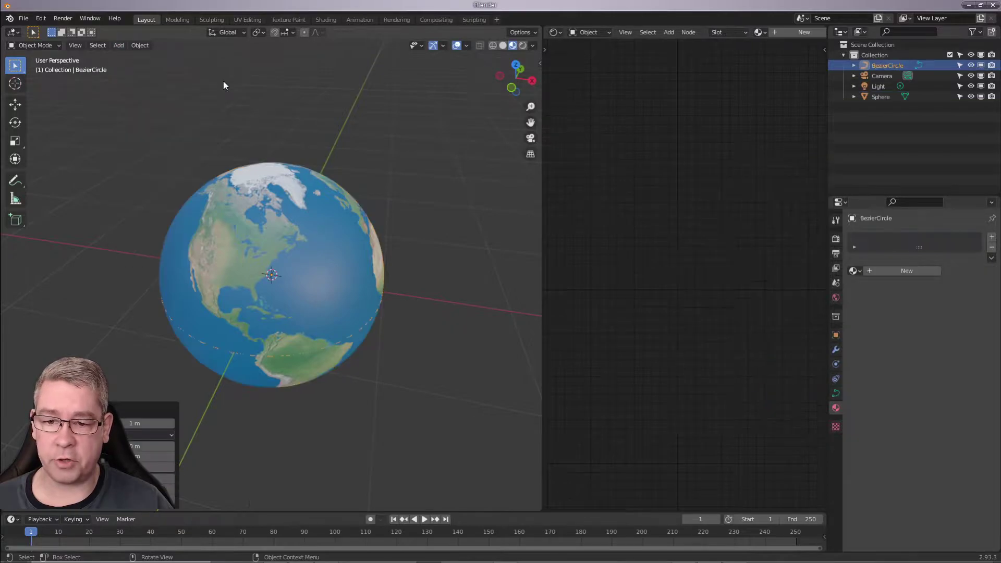
key(s)
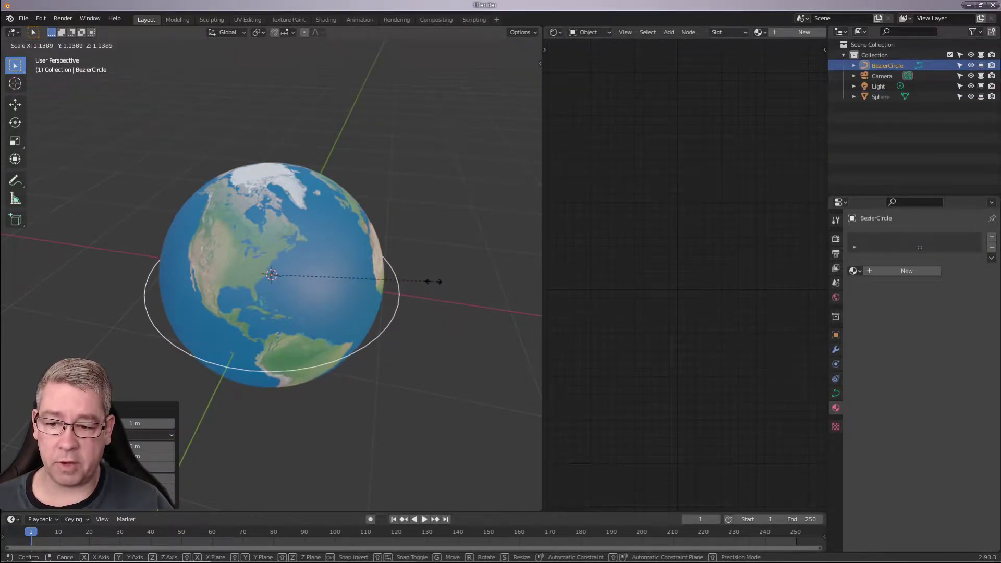
click(435, 283)
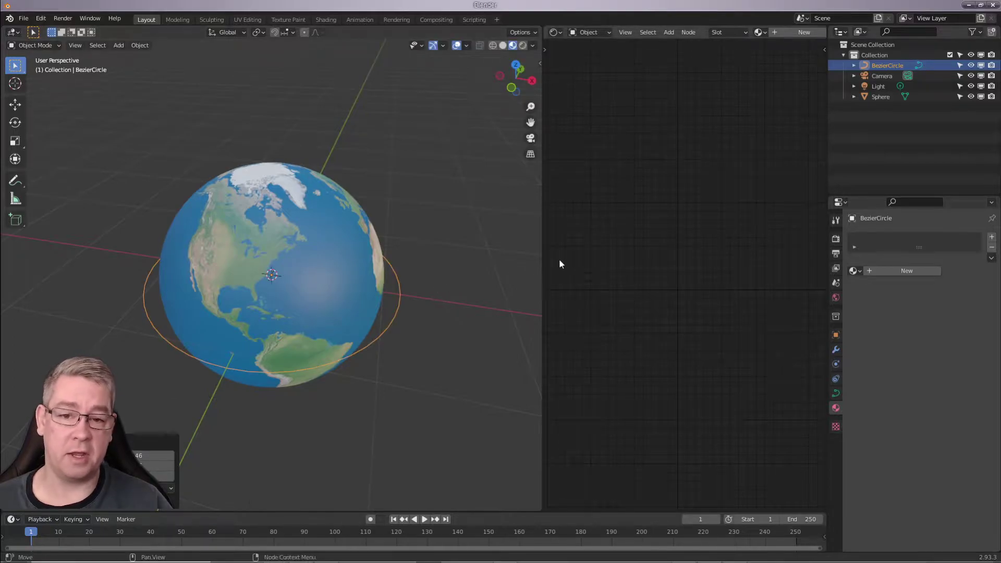
Step: Add a text object at the origin and replace its default content with "SATURDAY NEWS"
click(120, 46)
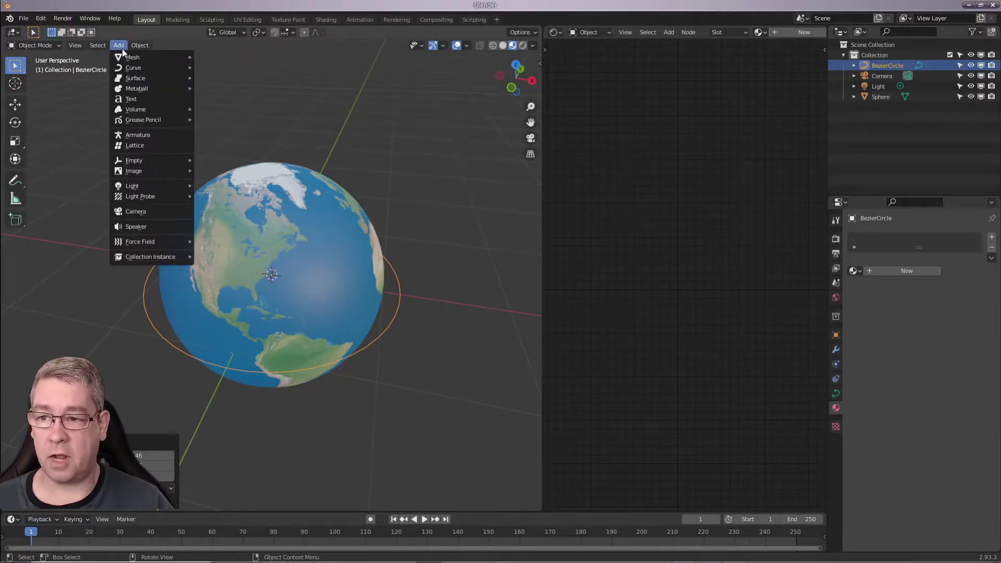
click(140, 98)
scroll(453, 280, down, 3)
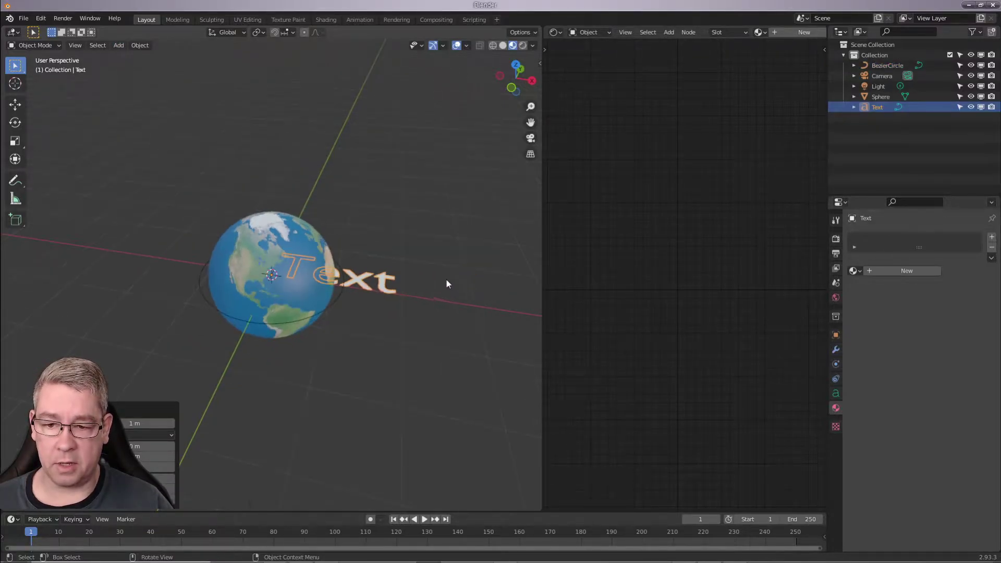
key(Tab)
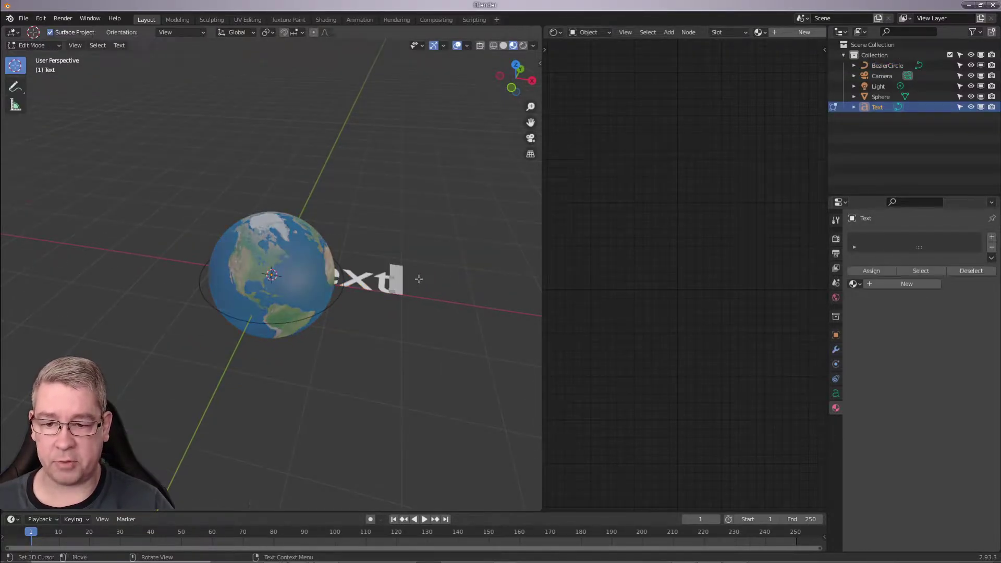
key(BackSpace)
key(BackSpace)
key(BackSpace)
key(BackSpace)
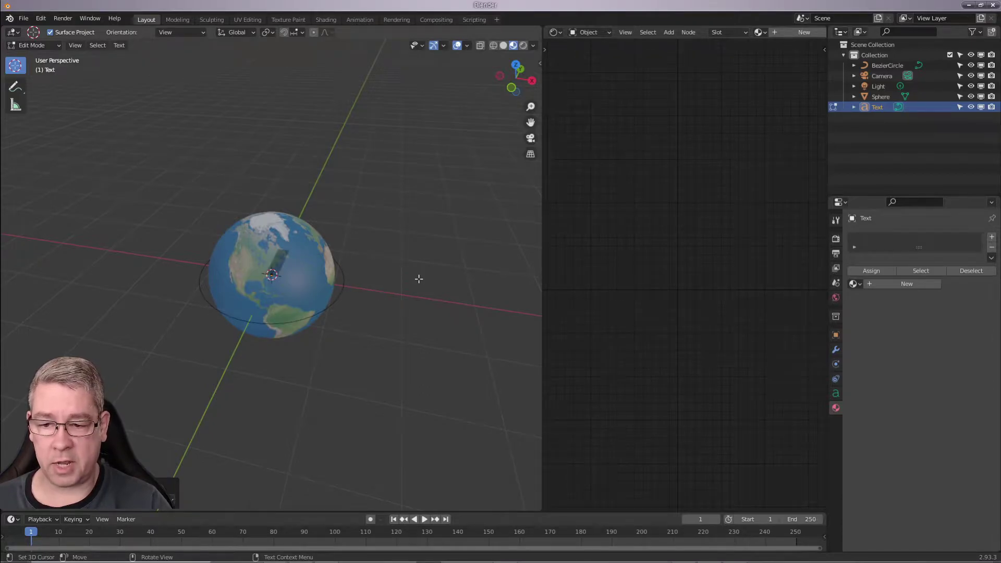
text(H)
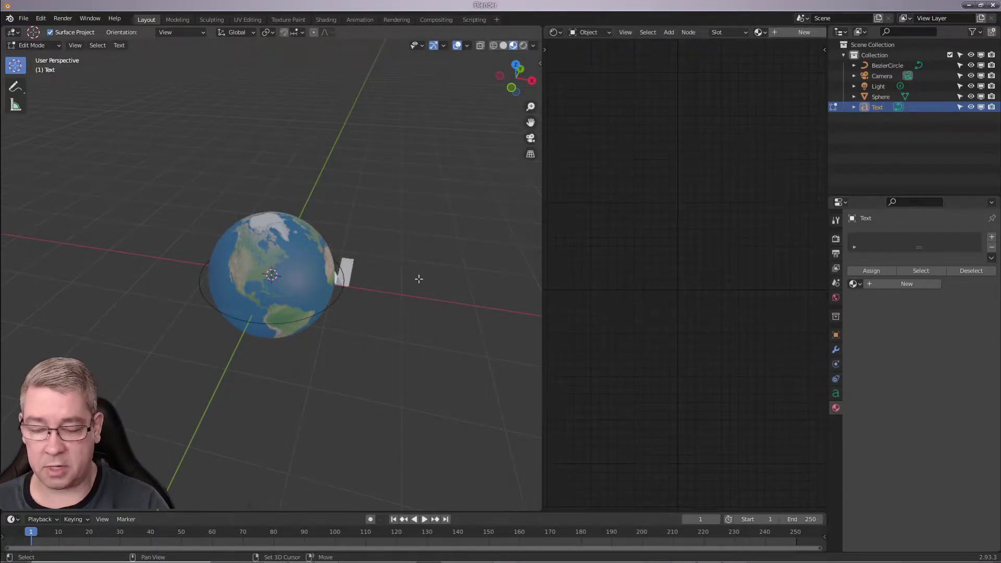
text(TURDA)
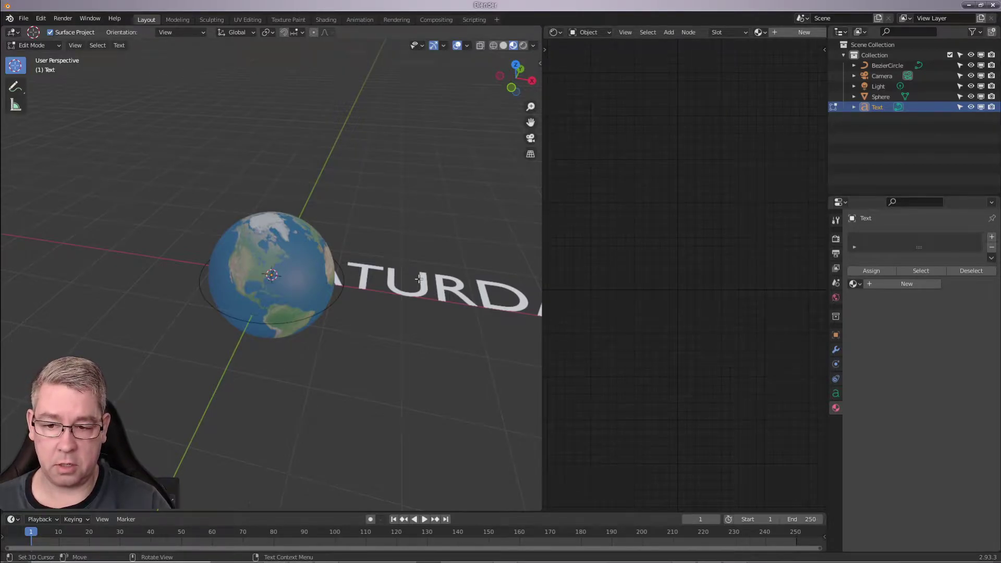
key(Tab)
Step: Rotate the SATURDAY NEWS text so it stands upright along the X axis
scroll(419, 279, down, 5)
middle_drag(418, 280, 361, 233)
key(s)
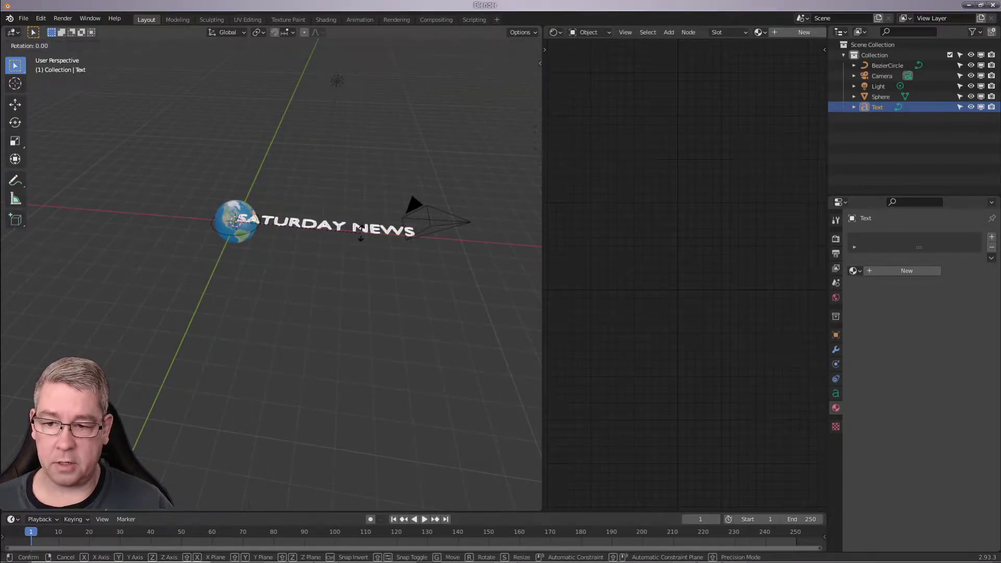
click(360, 233)
scroll(361, 233, up, 2)
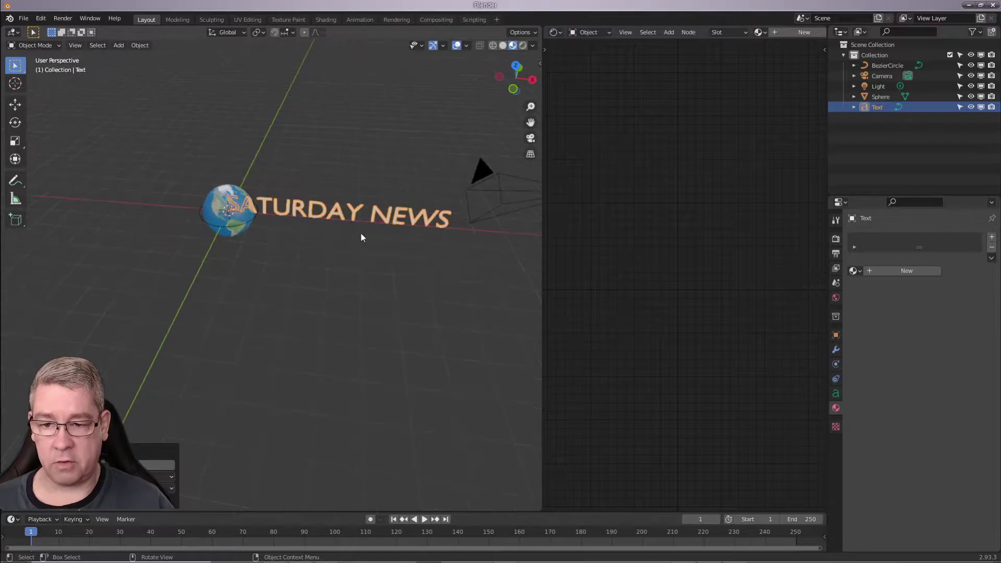
Step: Move the SATURDAY NEWS text along the X axis to about 1.55 m, clear of the globe
key(g)
key(x)
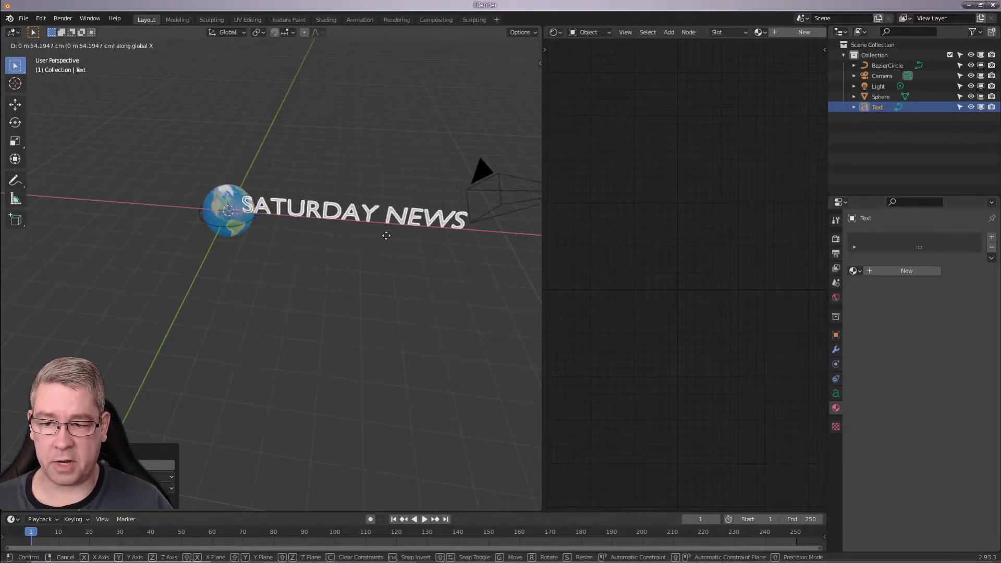
click(399, 236)
scroll(373, 226, up, 4)
middle_drag(389, 228, 355, 229)
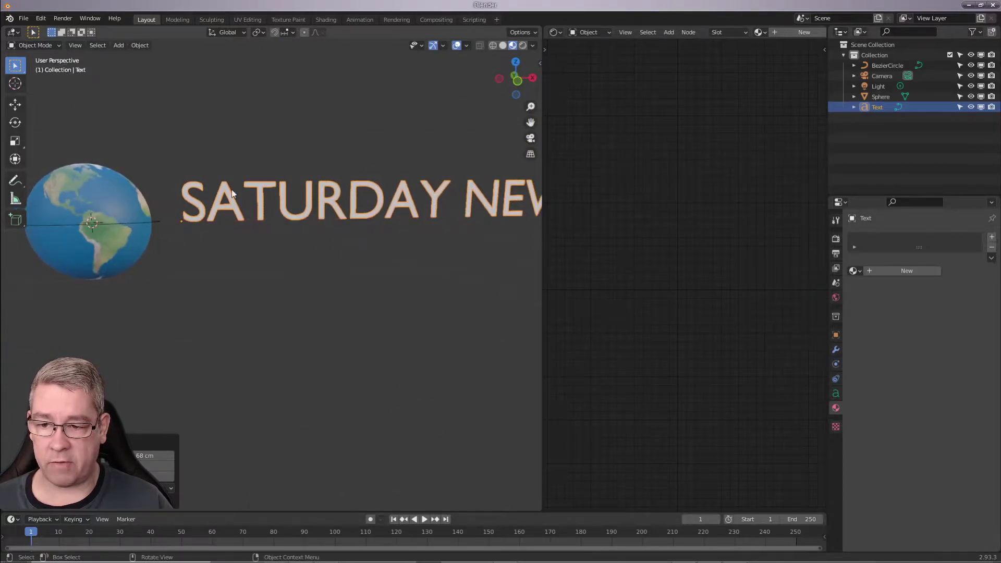
middle_drag(261, 239, 280, 239)
Step: Adjust the kerning in the word SATURDAY, tightening the gap between the first A and the T
key(Tab)
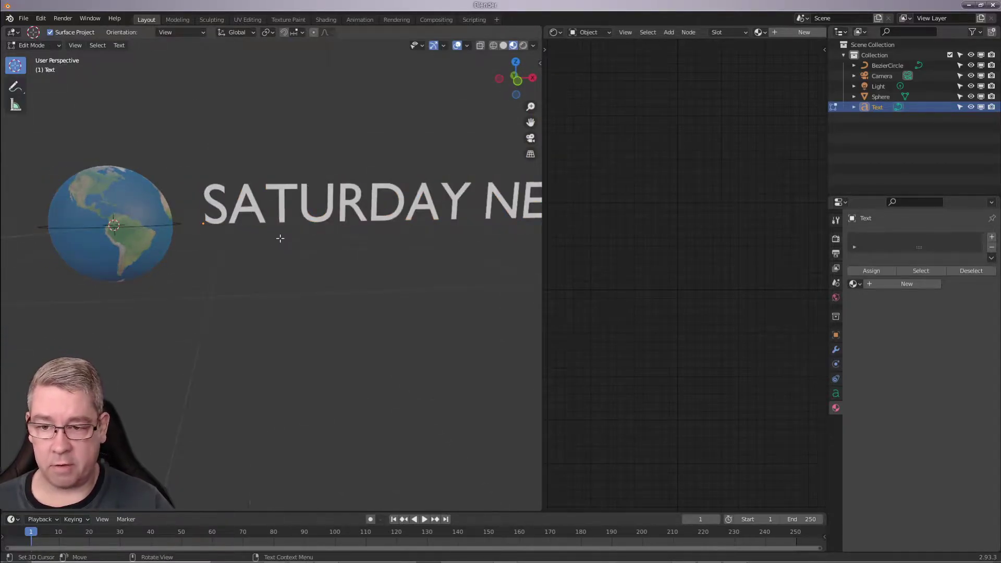
key(Left)
key(Left)
key(Left)
key(Left)
key(Left)
key(Left)
key(Left)
key(Left)
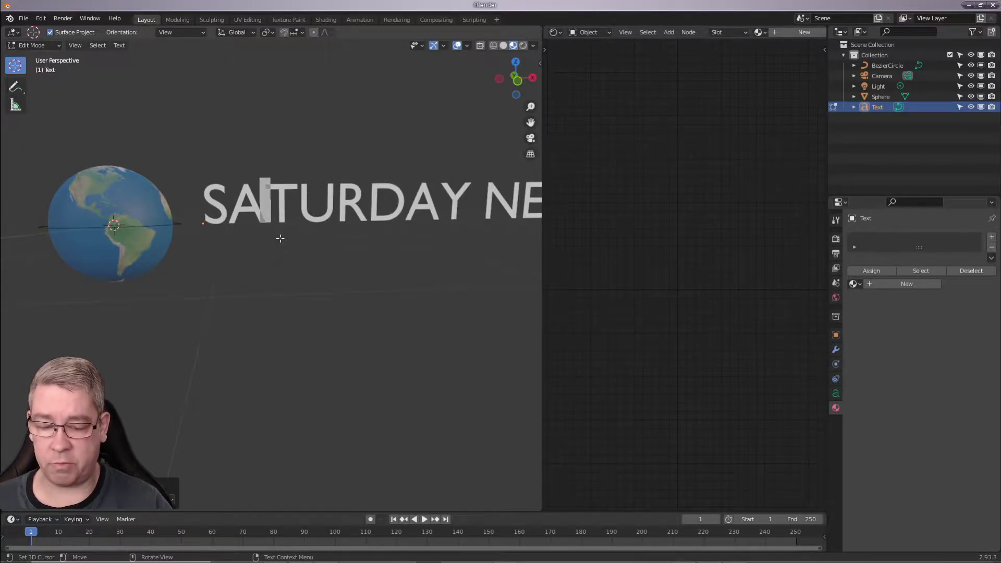
key(alt+Left)
key(alt+Left)
key(alt+Left)
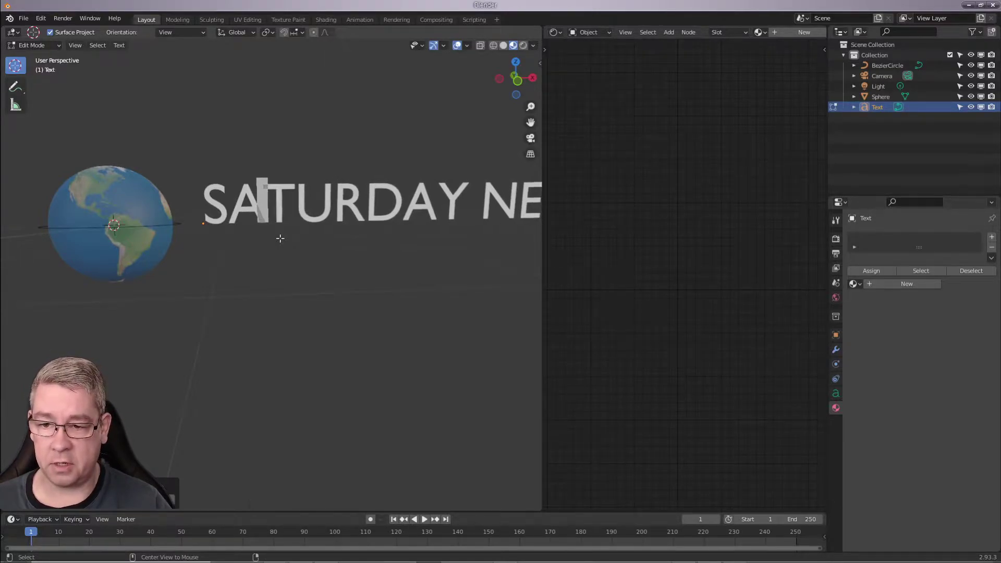
key(Left)
key(alt+Right)
key(alt+Right)
key(alt+Right)
key(Right)
key(Right)
key(Right)
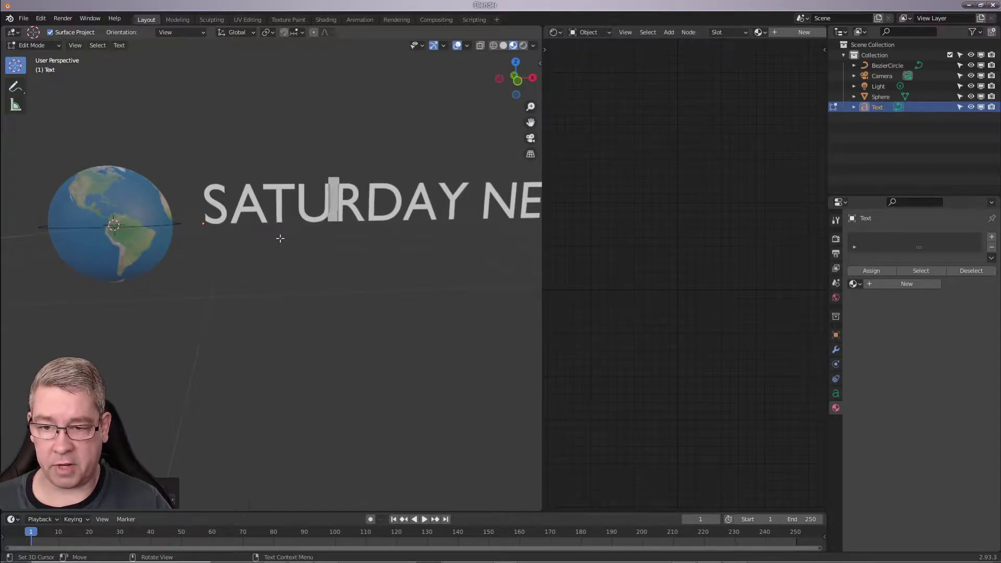
key(Tab)
Step: Scale the SATURDAY NEWS text down uniformly to about 0.429
shift+middle_drag(324, 246, 320, 280)
scroll(249, 253, down, 1)
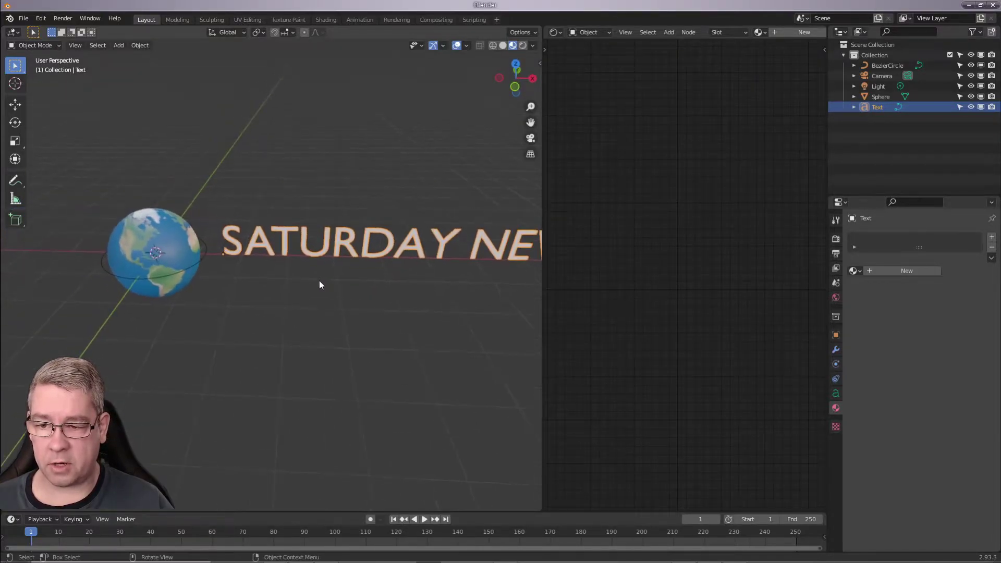
scroll(320, 280, up, 2)
key(KP_1)
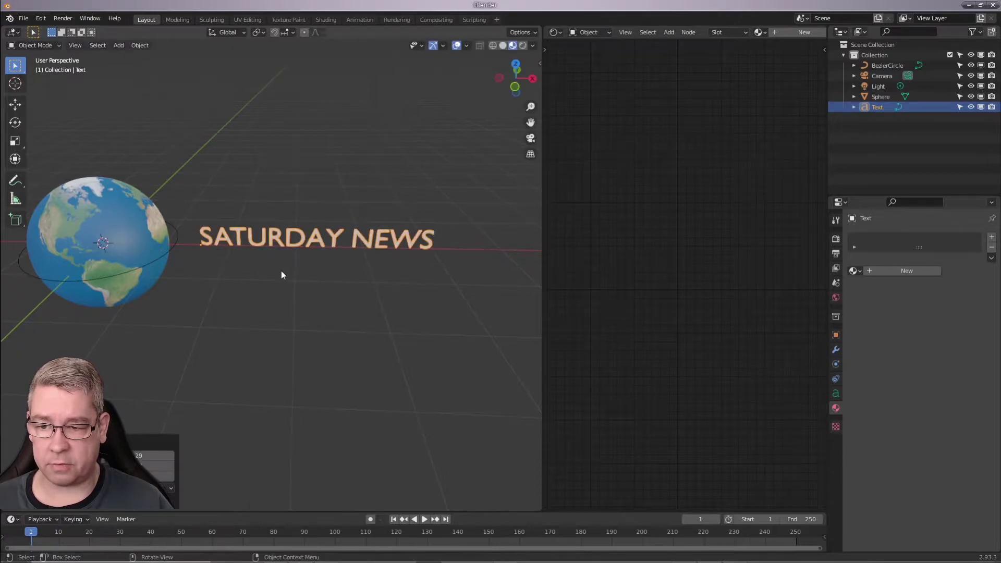
scroll(281, 270, up, 3)
shift+middle_drag(273, 270, 391, 292)
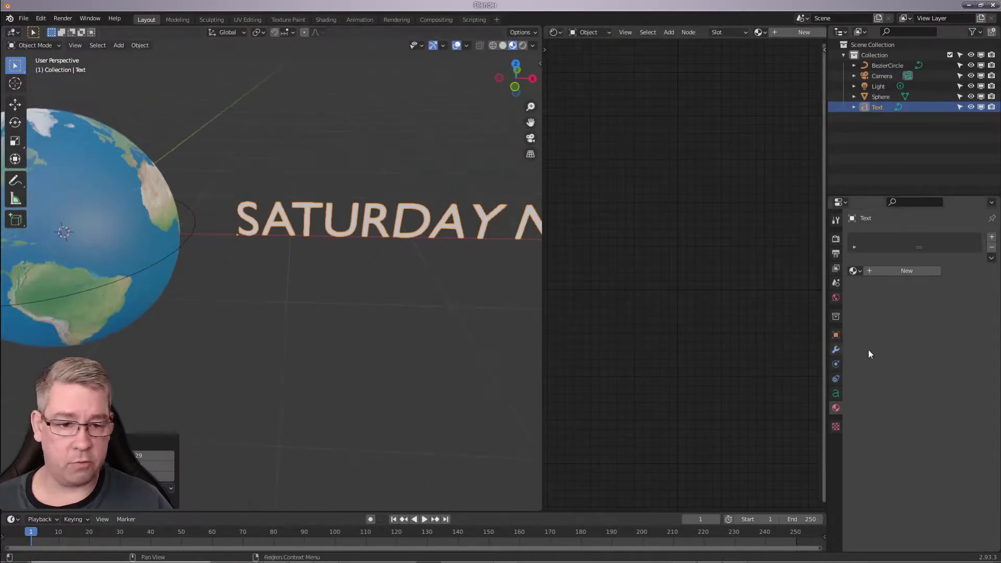
Step: Add a Curve modifier to the text with the BezierCircle as its curve object, wrapping it around the globe
click(836, 348)
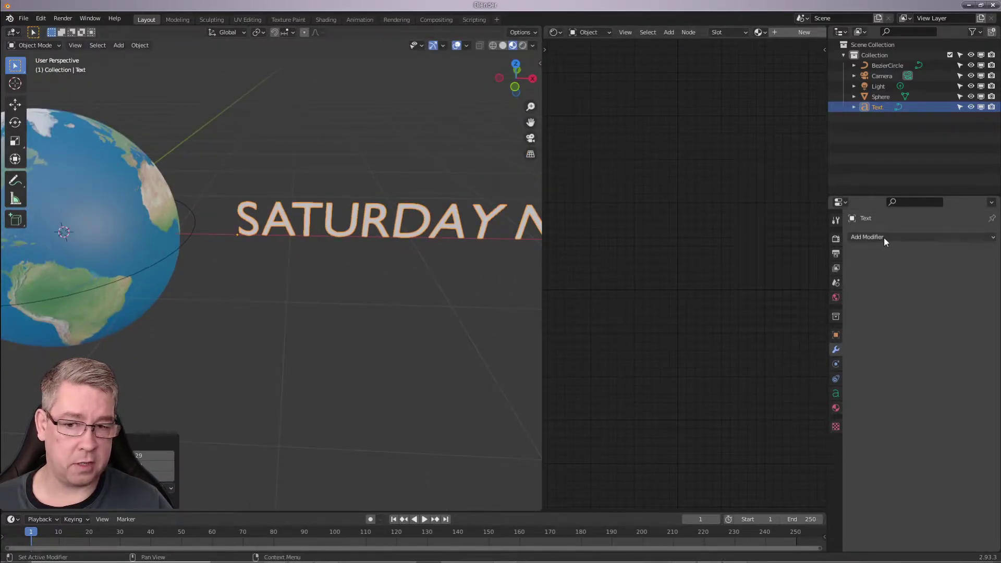
click(862, 238)
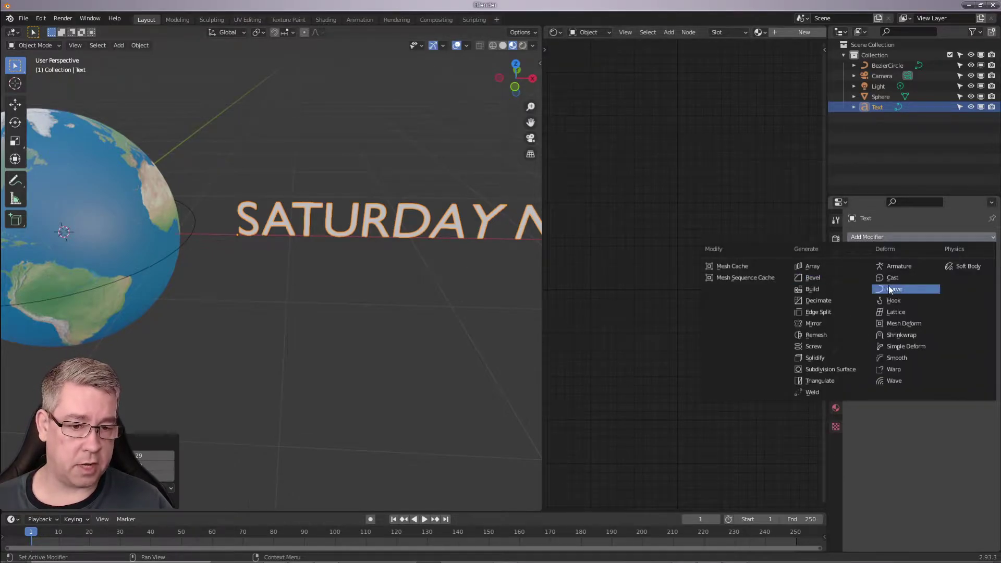
click(903, 290)
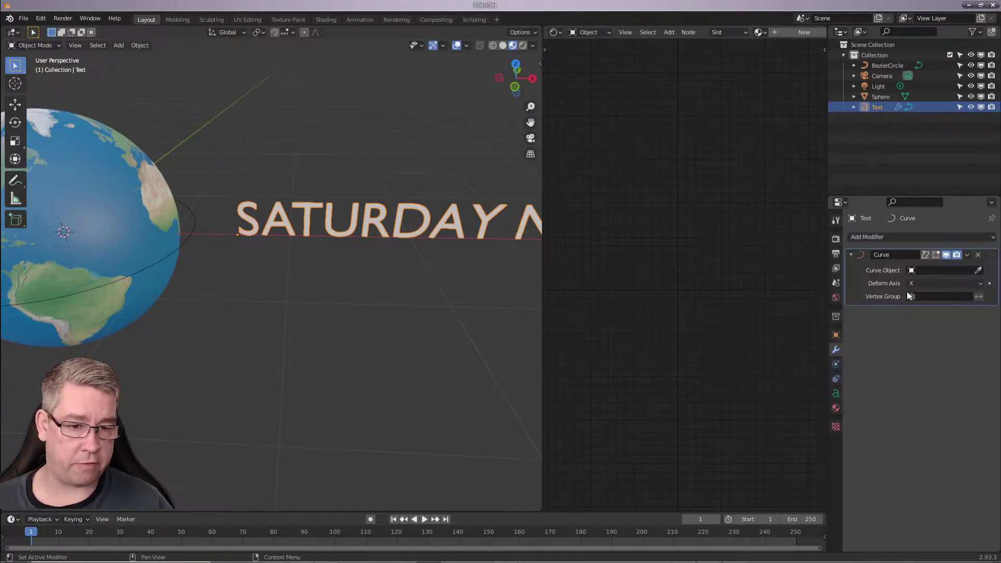
click(979, 271)
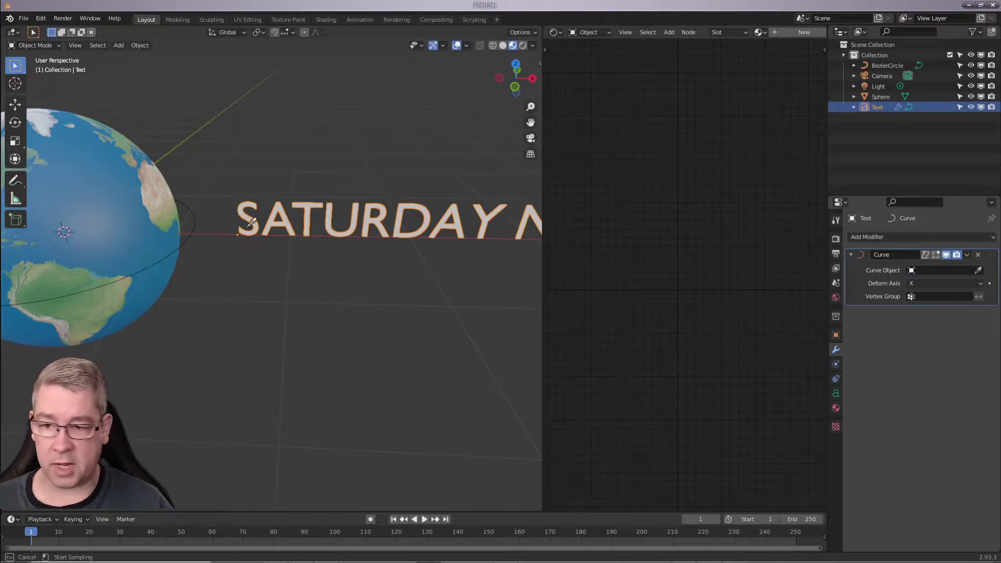
click(198, 216)
middle_drag(212, 241, 338, 309)
Step: Set the text's Z rotation to 180° so it faces outward around the globe, and deselect it
key(n)
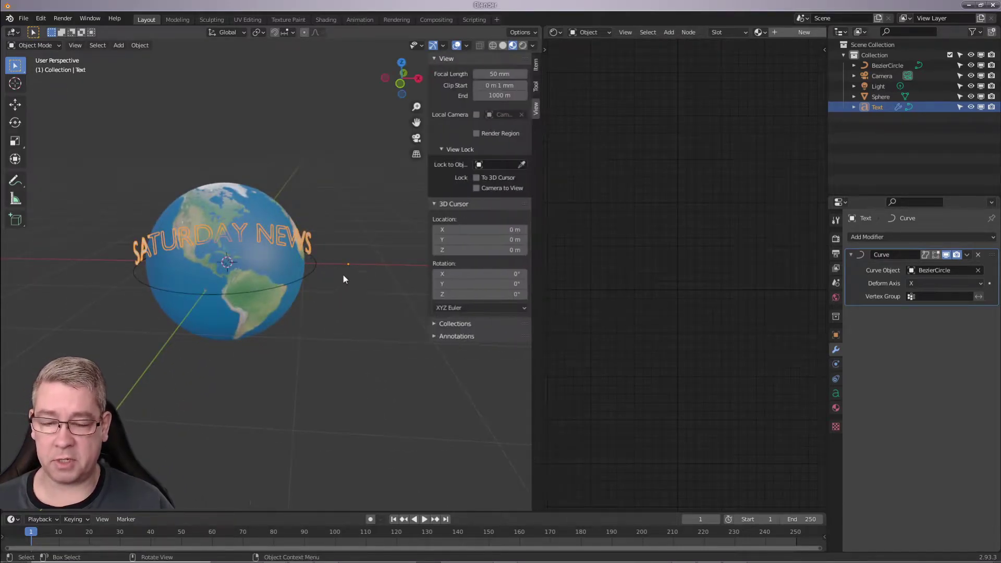
click(536, 65)
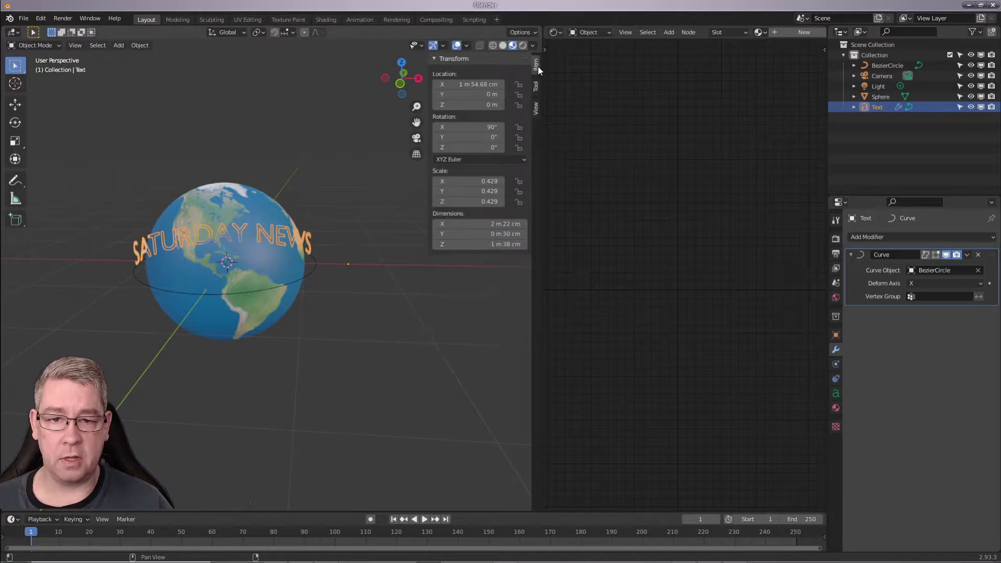
click(462, 147)
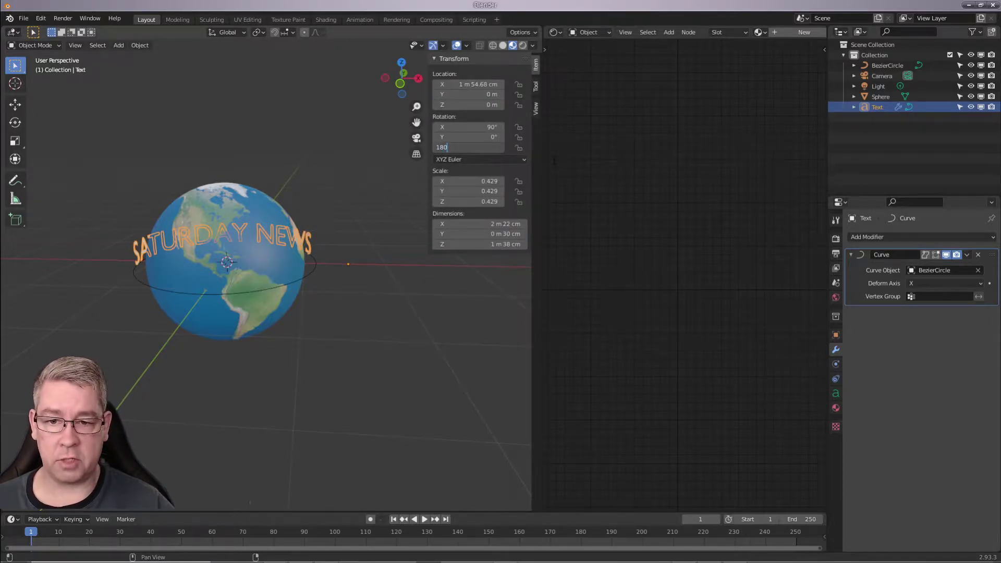
key(Return)
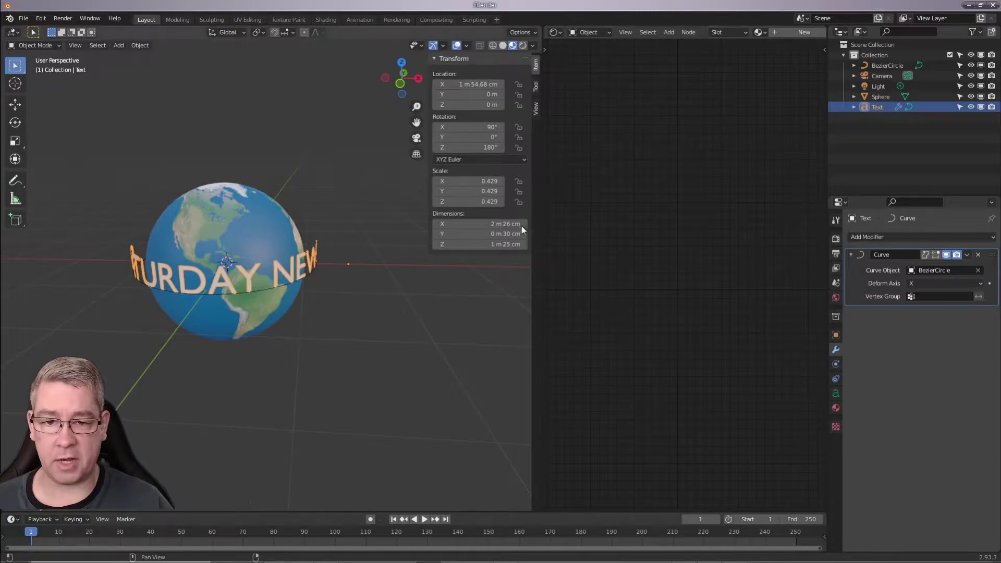
click(416, 349)
Step: Examine up close how the text's letters sit along the circle around the globe
middle_drag(299, 280, 358, 291)
scroll(311, 280, up, 10)
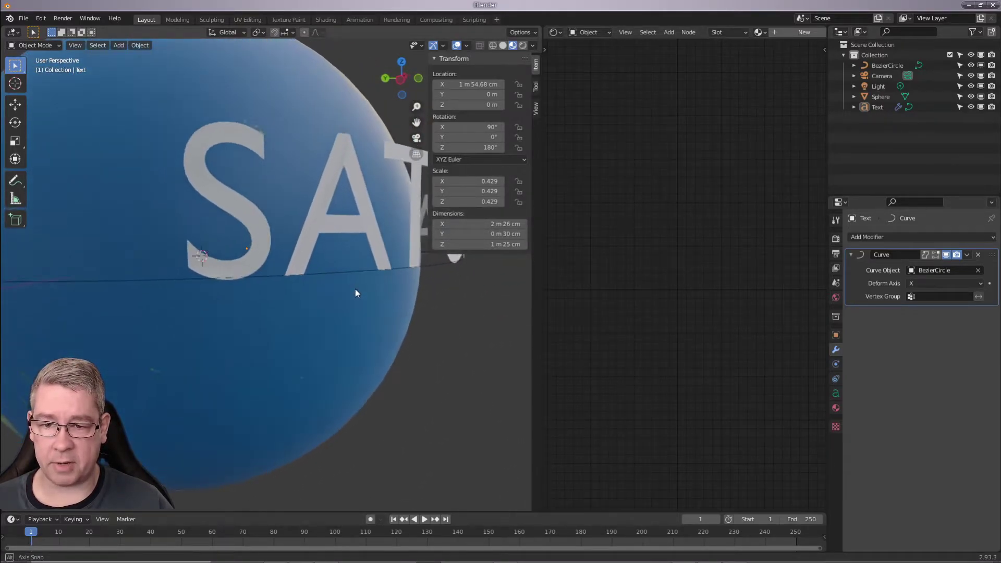
scroll(346, 155, down, 2)
scroll(333, 205, up, 6)
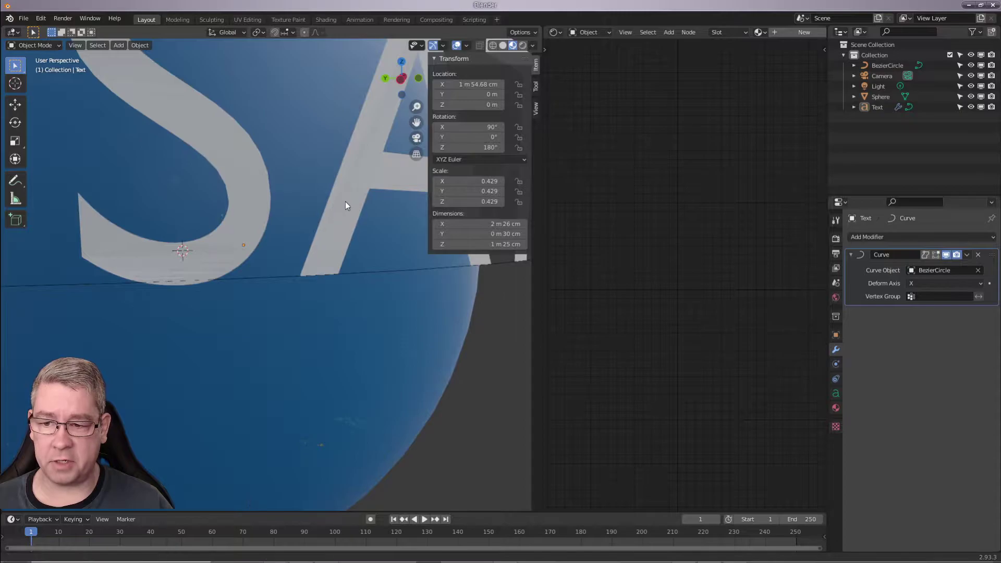
shift+middle_drag(309, 256, 305, 277)
scroll(340, 286, down, 3)
scroll(289, 253, up, 2)
scroll(289, 252, down, 5)
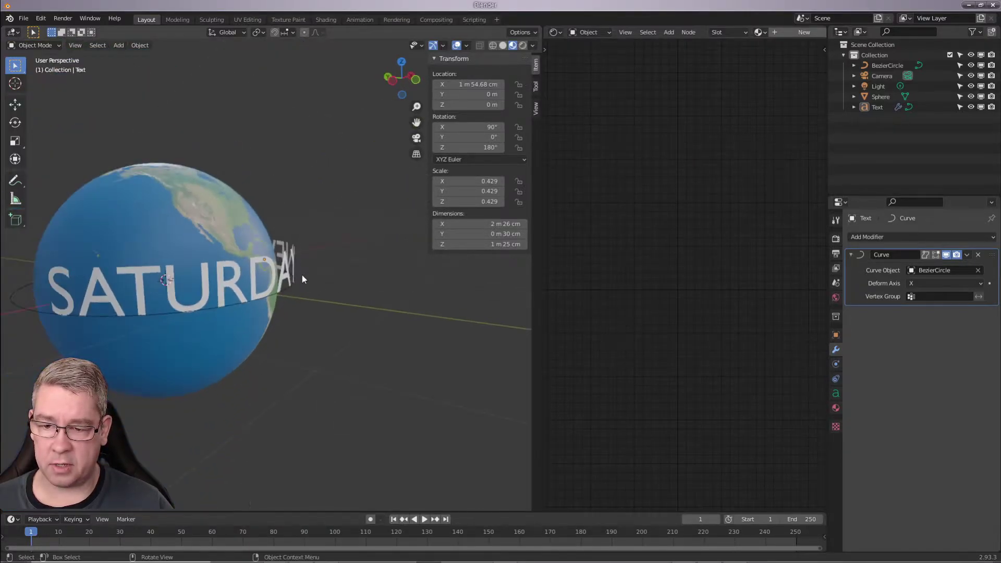
Step: Select the curved text and scale it down uniformly to about 0.317
click(289, 267)
key(s)
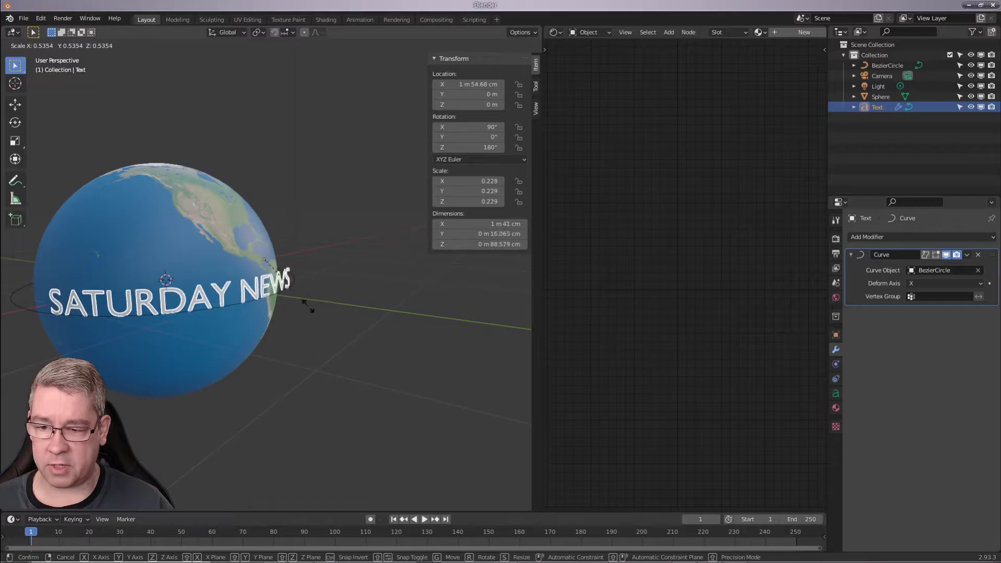
click(348, 286)
Step: Examine the resized letters from several angles, checking their spacing and fit around the globe
scroll(268, 312, up, 5)
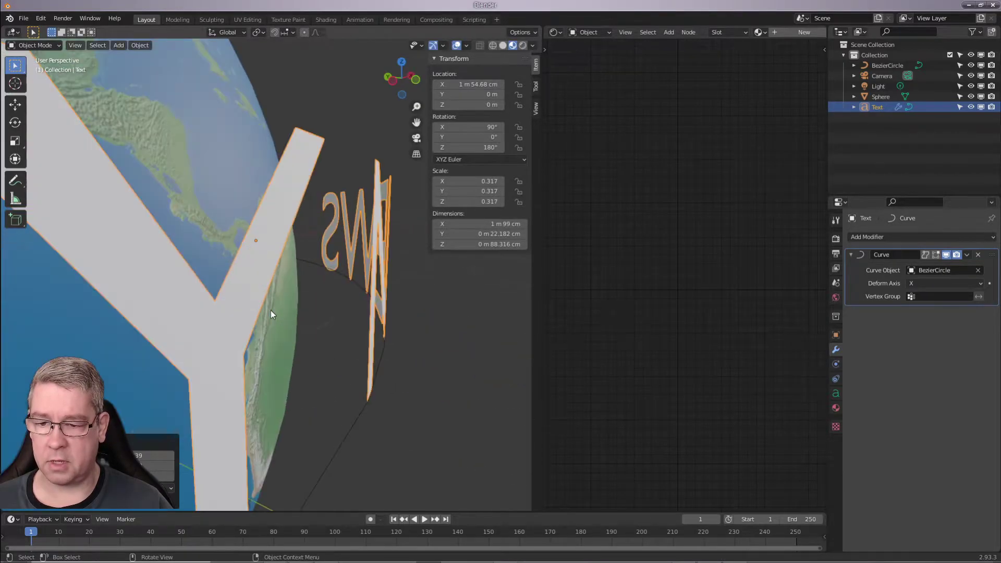
scroll(271, 311, down, 2)
middle_drag(270, 311, 331, 299)
scroll(334, 296, up, 2)
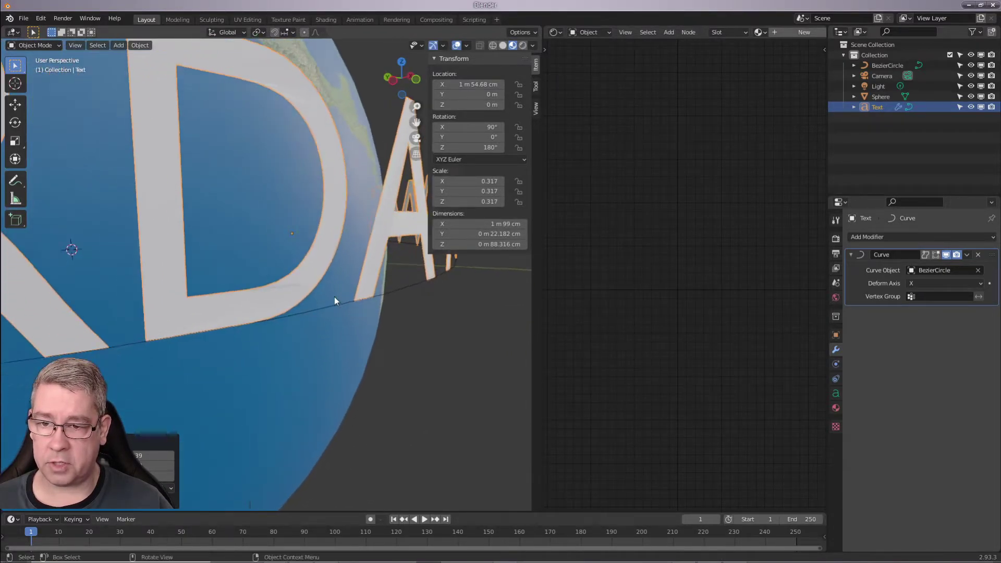
middle_drag(304, 108, 333, 226)
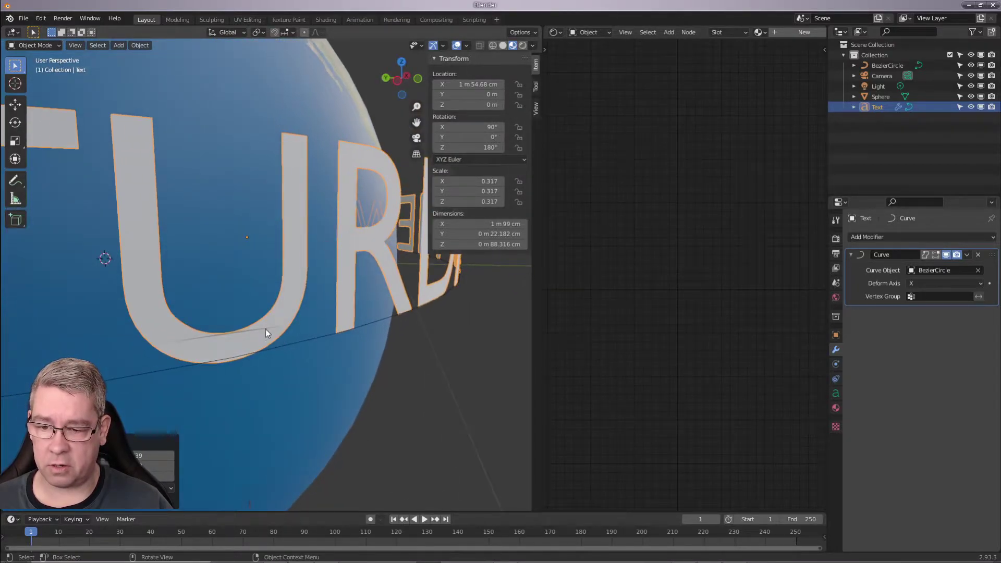
scroll(292, 330, up, 6)
middle_drag(291, 331, 264, 286)
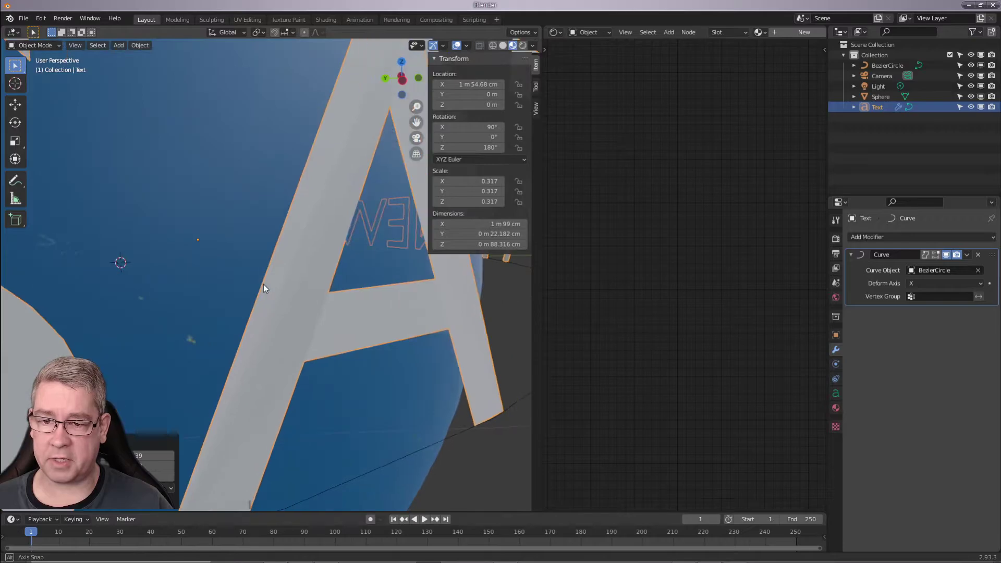
mouse_move(326, 295)
middle_down()
mouse_move(318, 312)
mouse_move(260, 290)
mouse_move(309, 293)
middle_up()
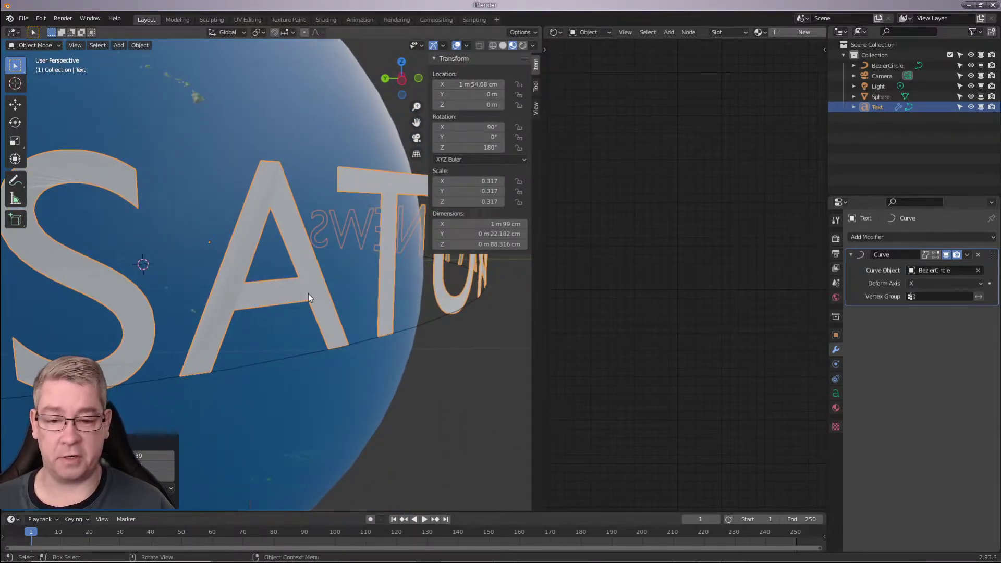
Step: Give the text thickness with a geometry extrusion of 4 cm and check the letters
click(837, 395)
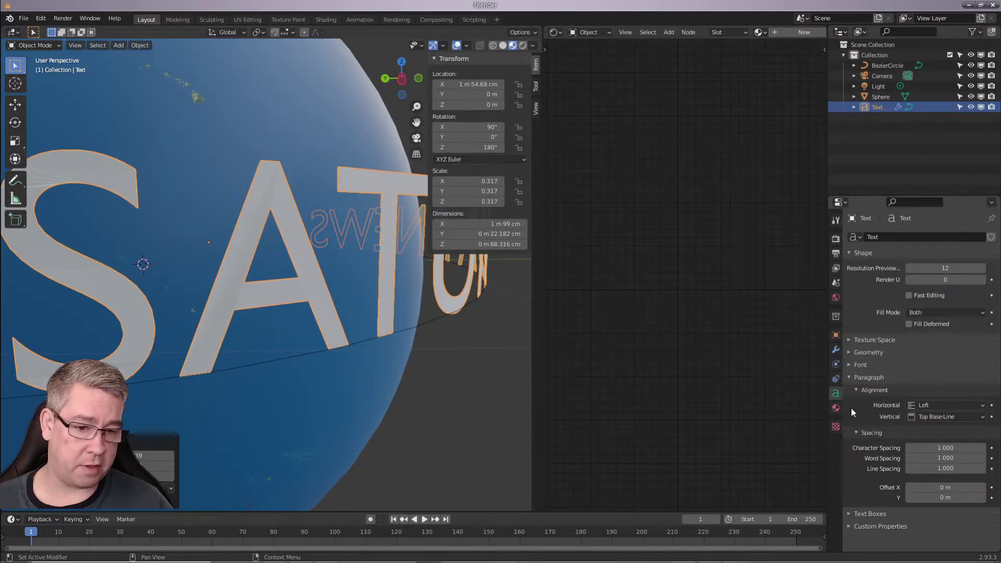
click(850, 354)
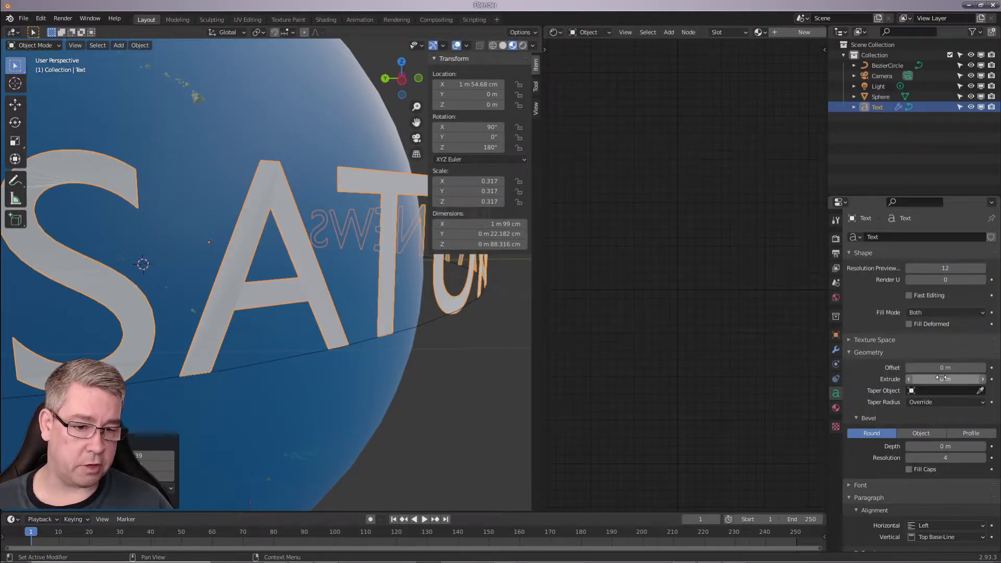
click(983, 379)
click(983, 379)
click(983, 379)
middle_drag(523, 308, 703, 360)
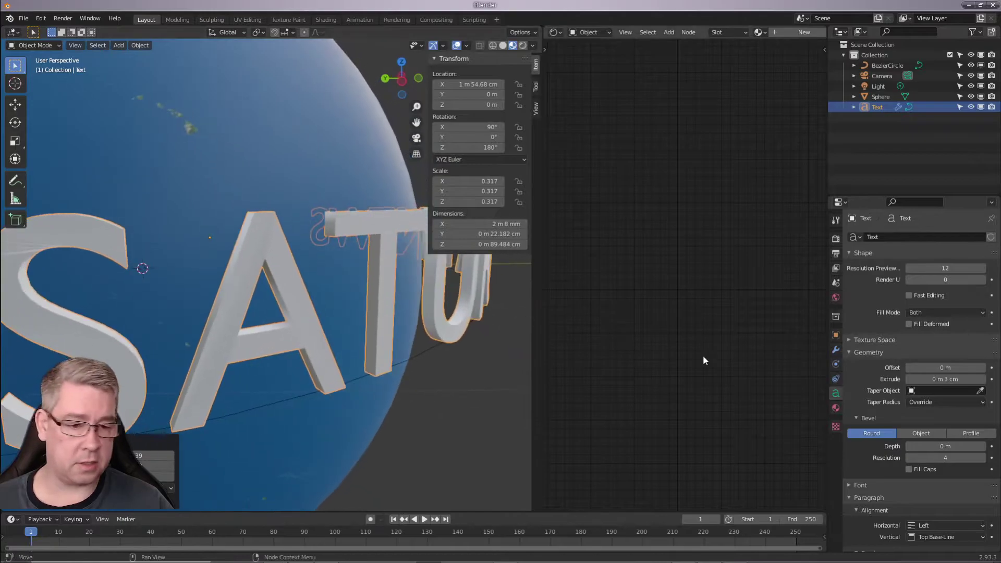
click(983, 379)
scroll(361, 327, down, 3)
middle_drag(360, 325, 391, 315)
key(n)
scroll(391, 316, up, 3)
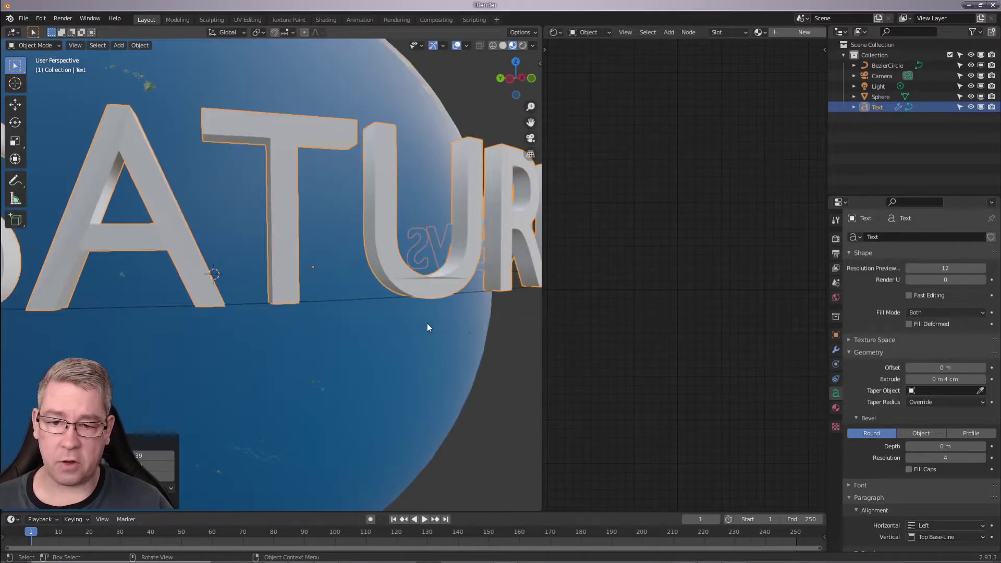
Step: Bevel the text with resolution 0 and a depth of 1 cm, and inspect the letter edges
scroll(871, 442, down, 1)
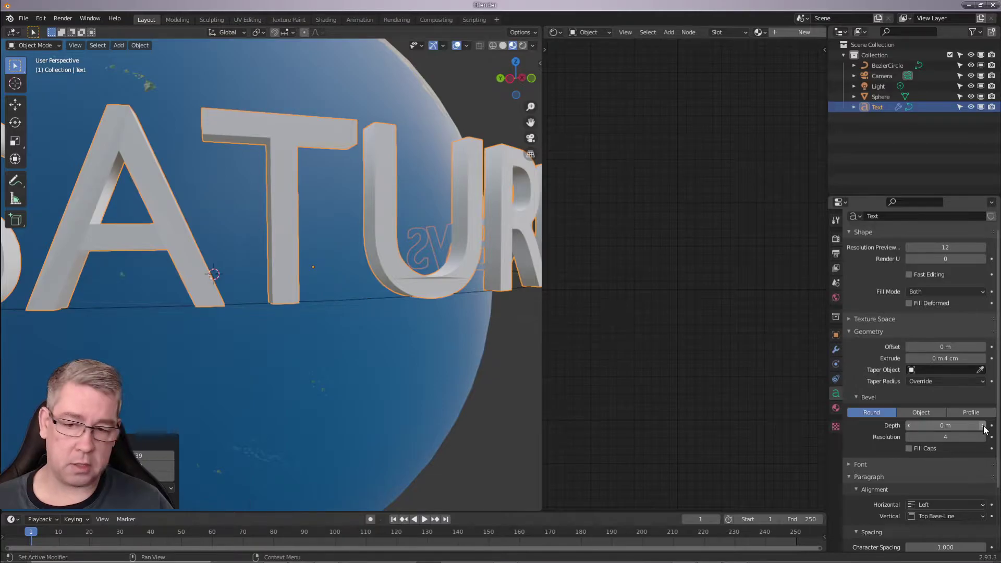
click(910, 438)
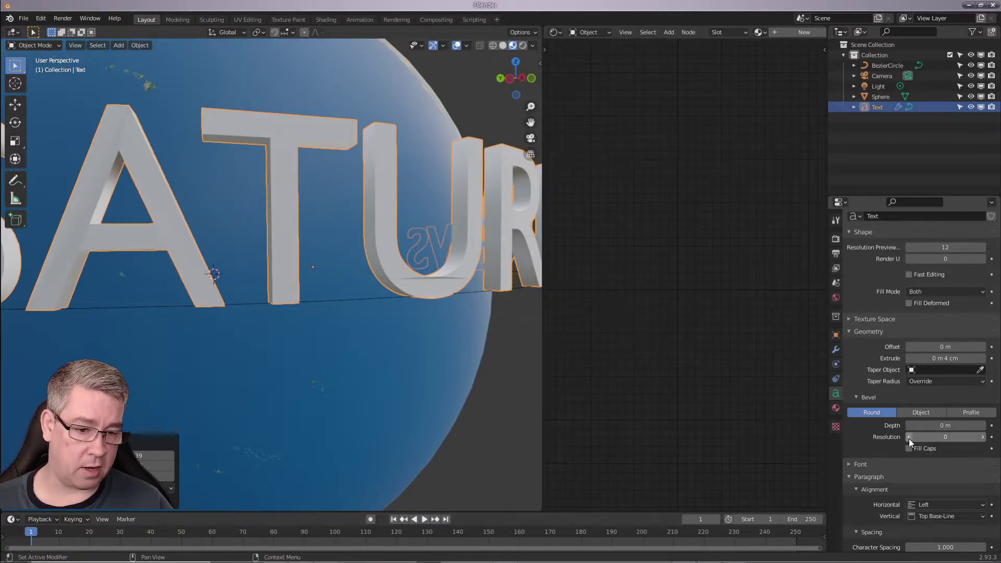
click(983, 426)
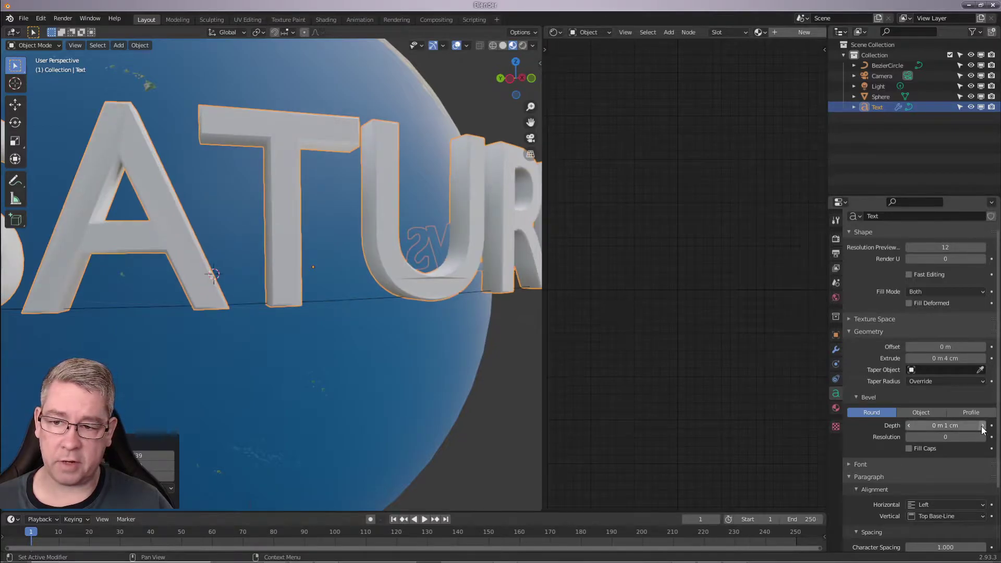
scroll(480, 302, down, 3)
middle_drag(480, 303, 435, 329)
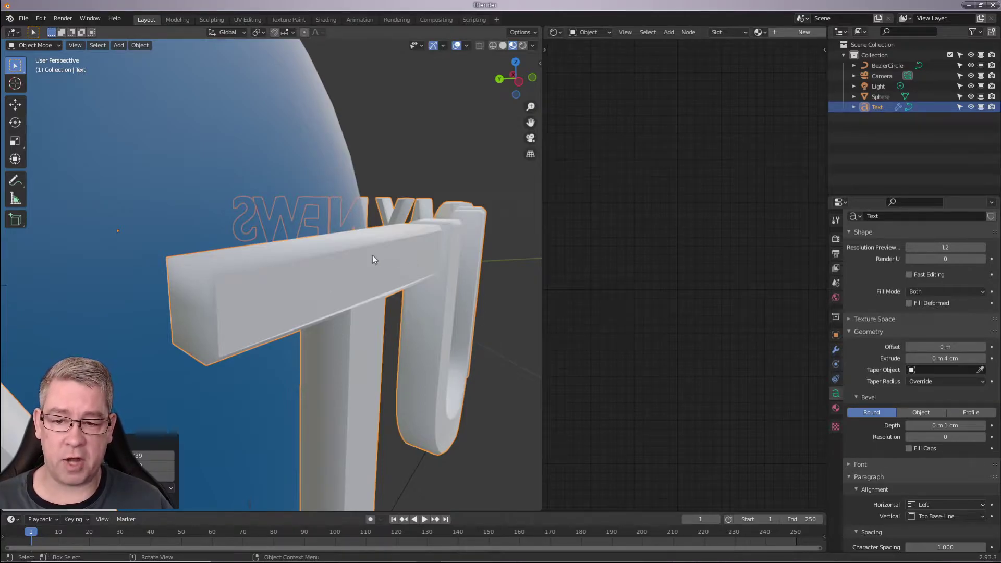
middle_drag(425, 283, 479, 266)
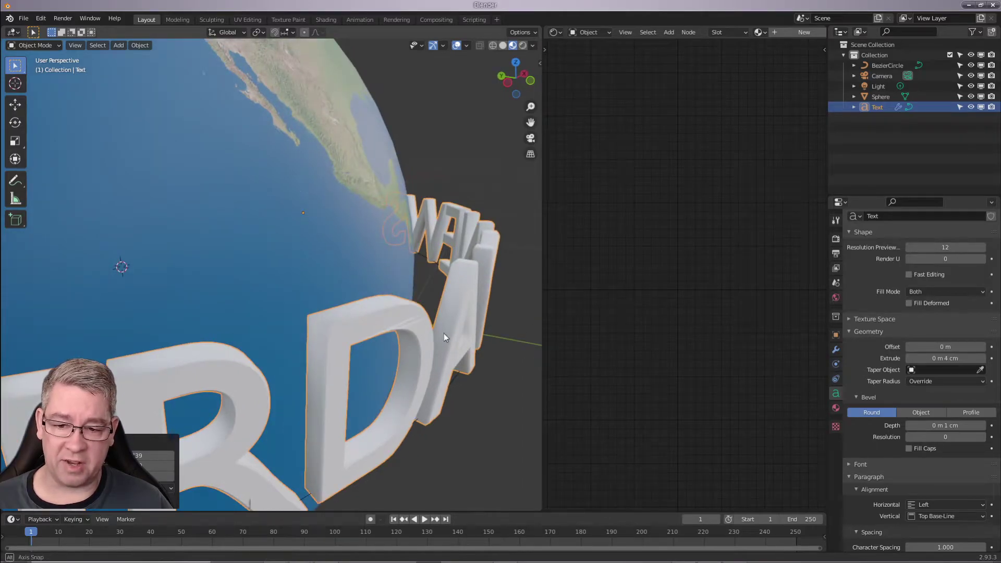
Step: Add an Edge Split modifier to the text and inspect the shading of the letters' beveled edges
middle_drag(443, 333, 442, 328)
click(836, 350)
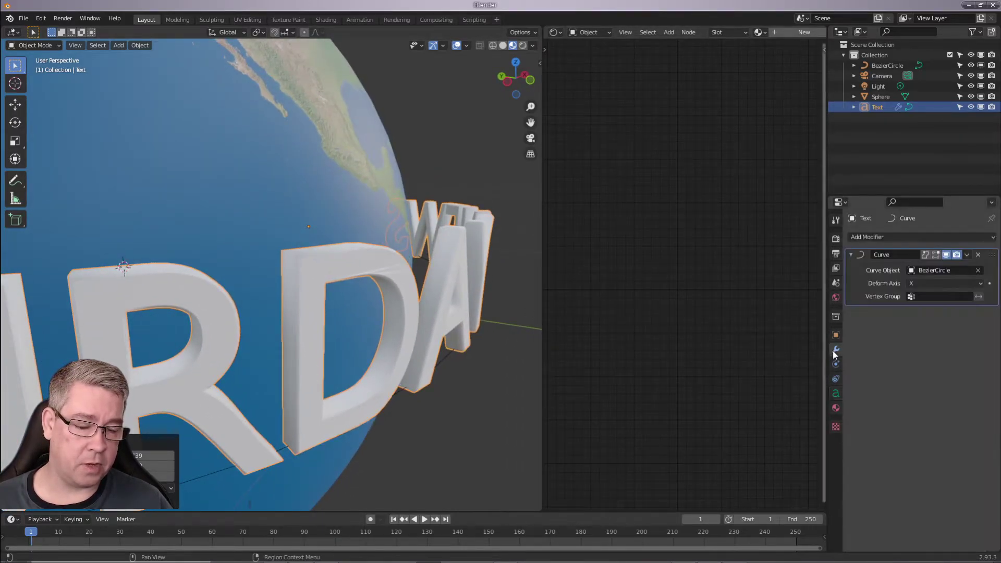
click(876, 238)
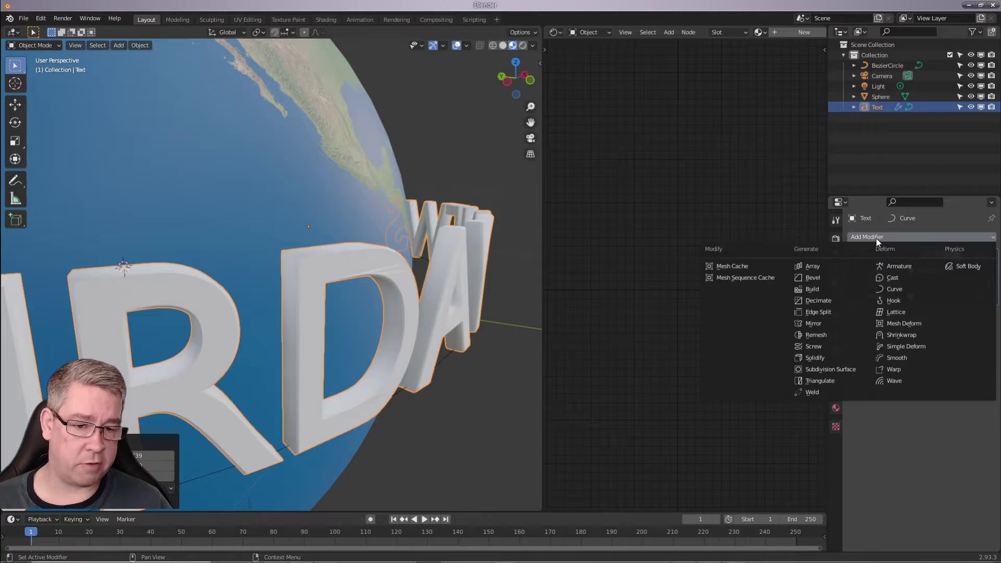
click(831, 311)
middle_drag(516, 319, 472, 284)
scroll(458, 323, up, 4)
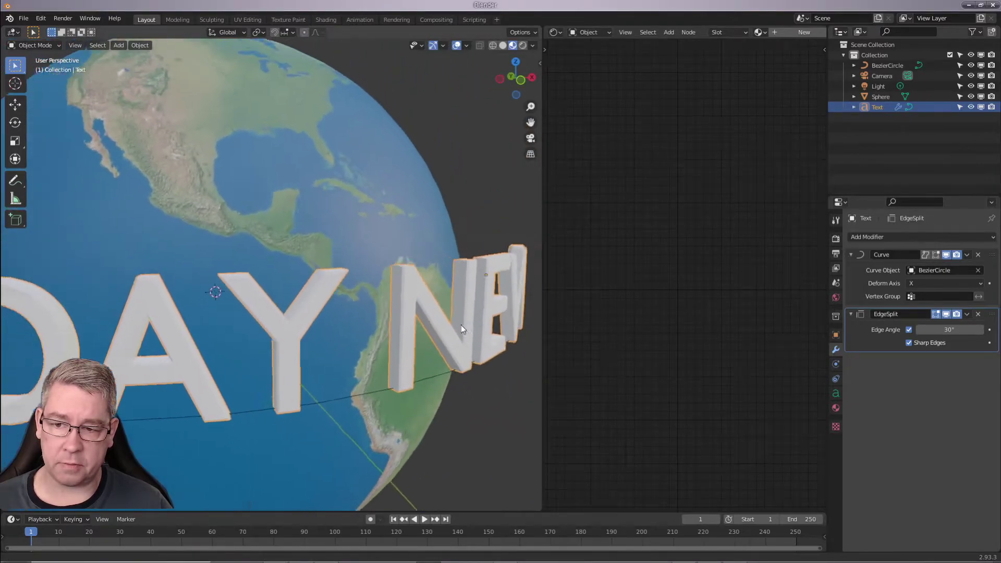
middle_drag(419, 336, 510, 320)
middle_drag(351, 309, 408, 295)
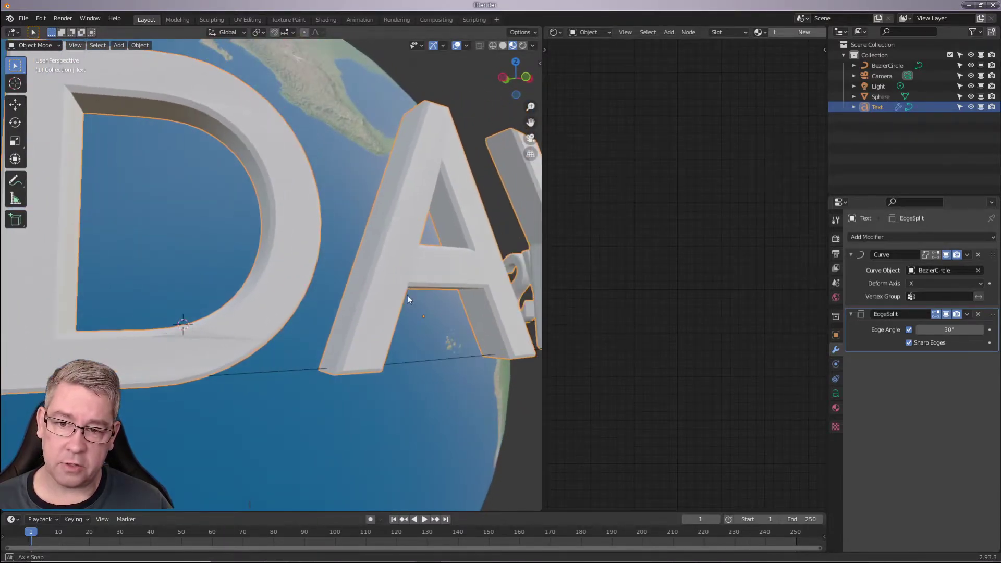
middle_drag(433, 175, 443, 243)
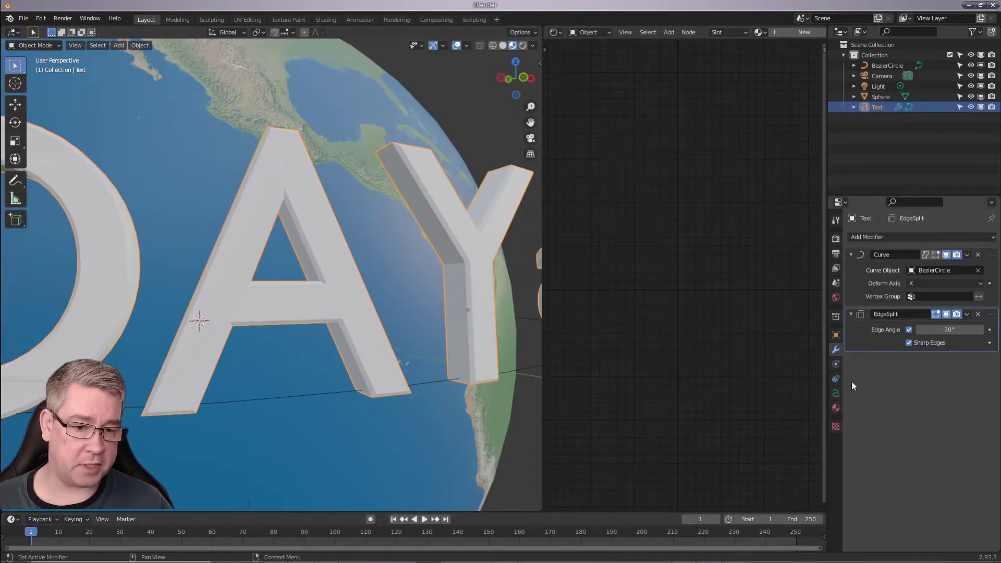
Step: Create a new material for the text and name it TExt
click(836, 409)
double_click(897, 239)
text(TExt)
key(Return)
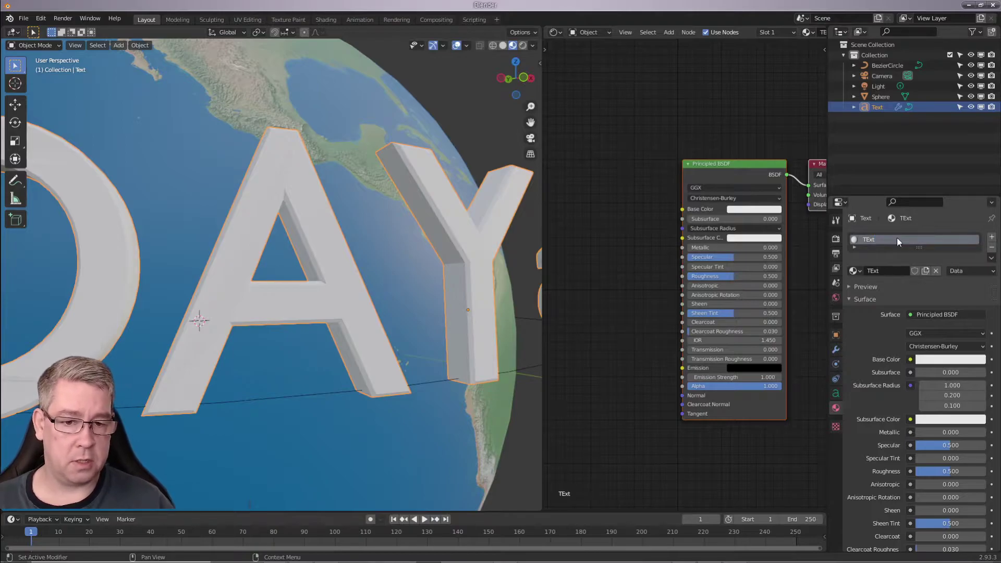
Step: Darken the text material's base color to light grey, set roughness to 0.132 and metallic to 0.400, and check the reflections
click(755, 208)
drag(804, 96, 803, 103)
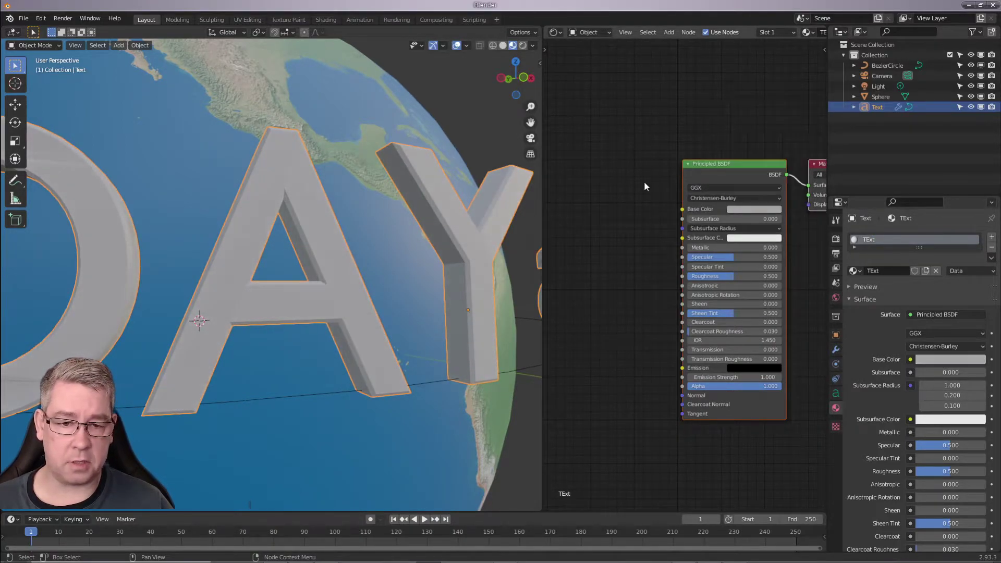
drag(729, 277, 730, 248)
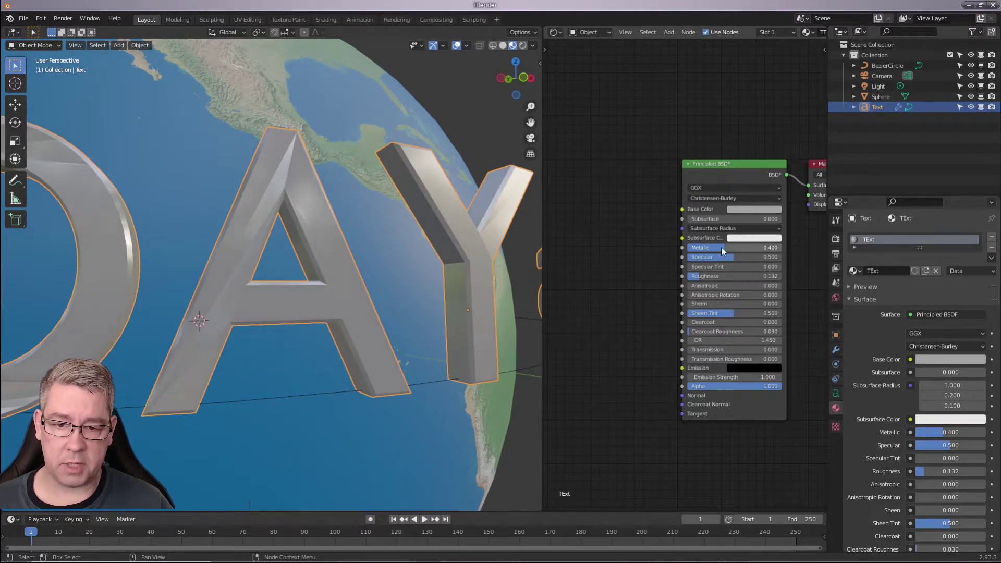
middle_drag(433, 290, 471, 308)
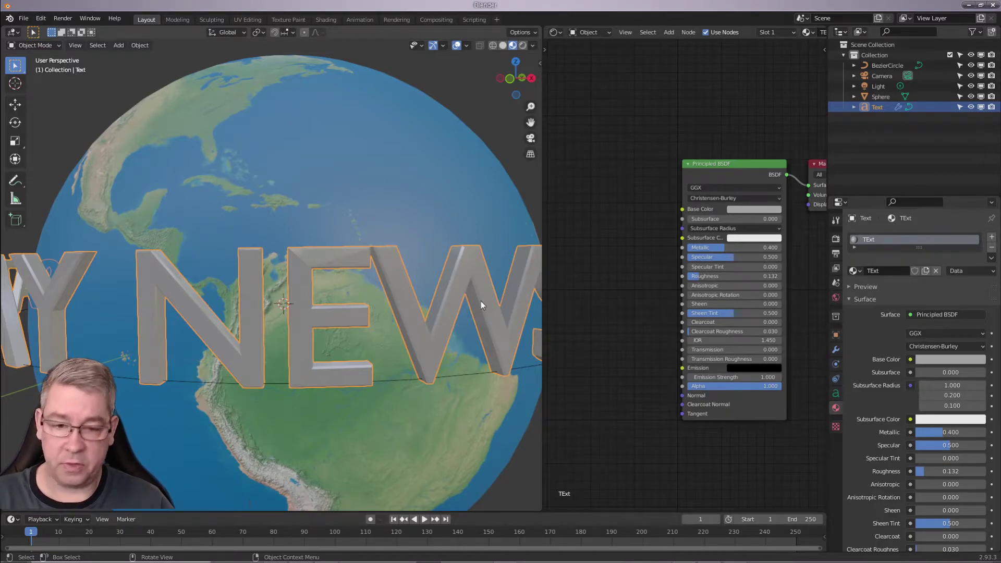
middle_drag(531, 277, 423, 306)
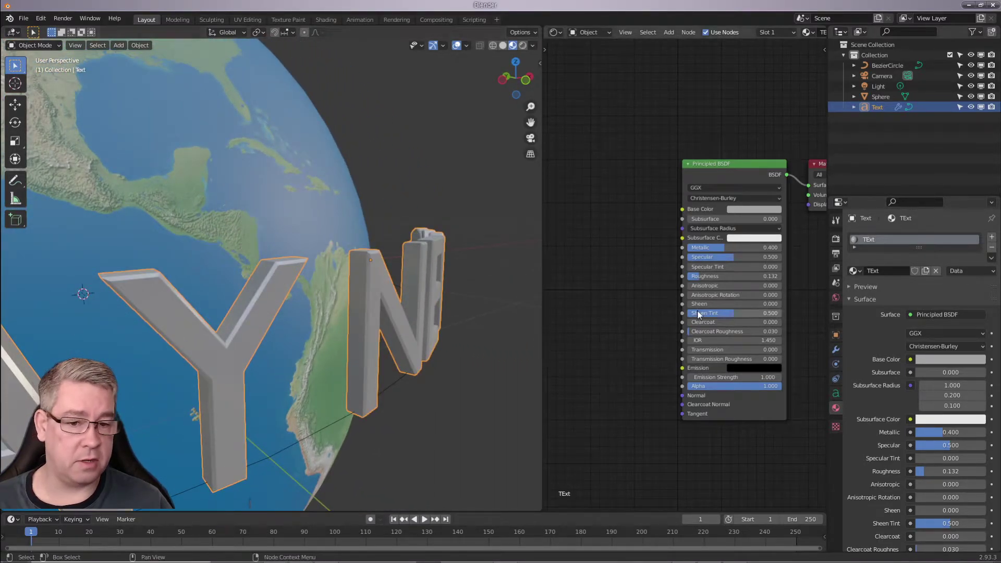
Step: Add a Remesh modifier to the text and view its effect on the letters
click(837, 350)
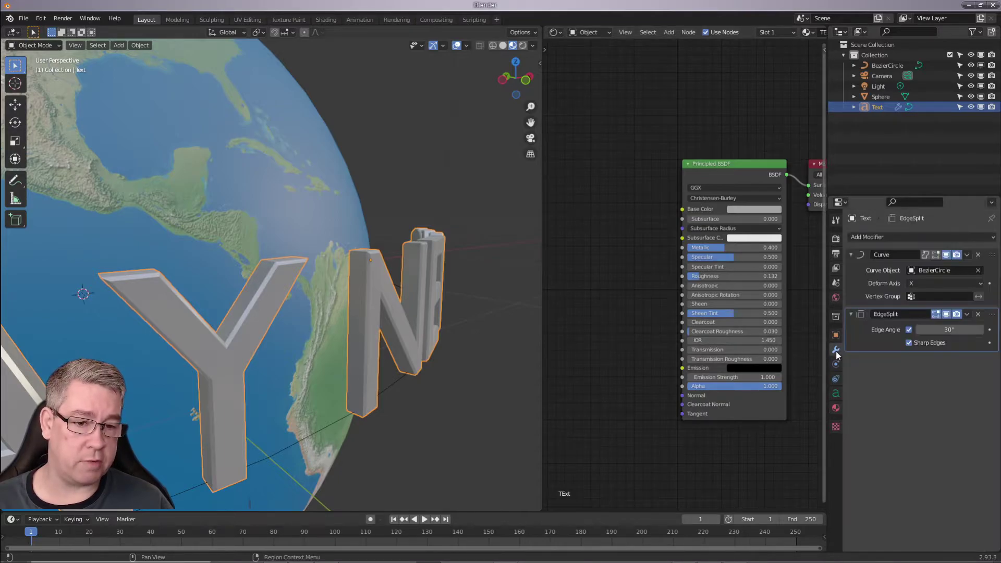
click(877, 237)
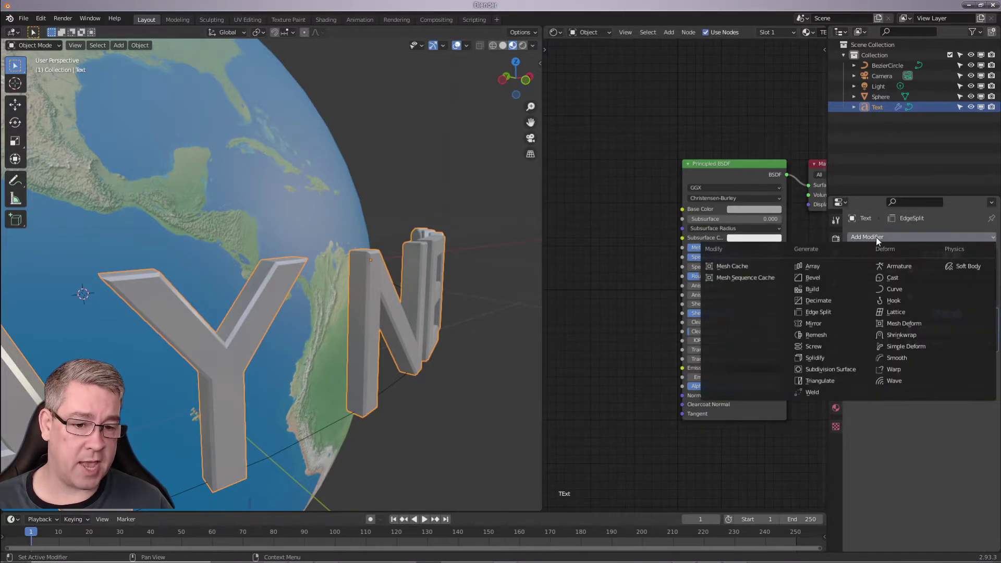
click(825, 334)
middle_drag(520, 340, 371, 327)
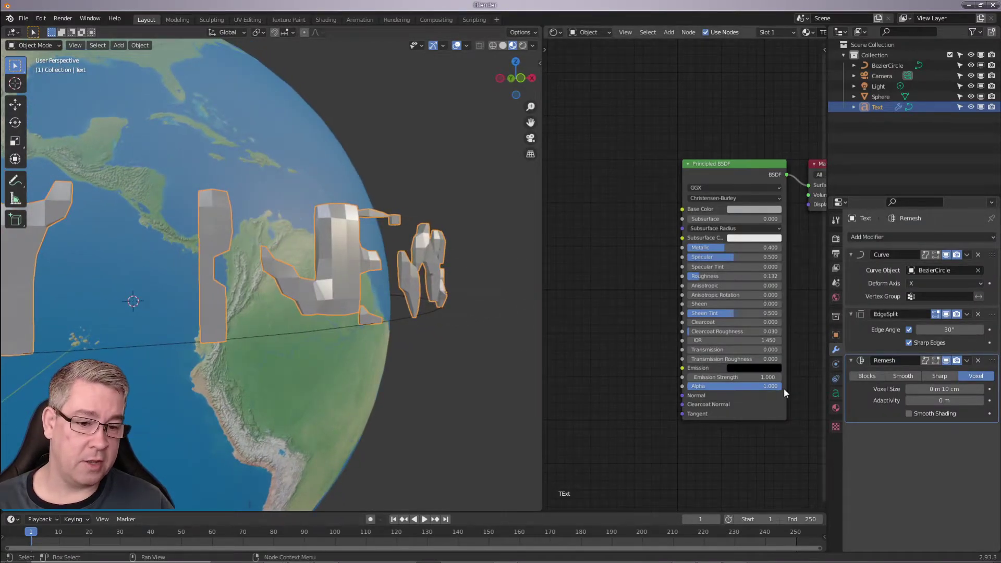
Step: Set the Remesh modifier to Sharp with octree depth 10 and Remove Disconnected off, and inspect the letters
click(945, 379)
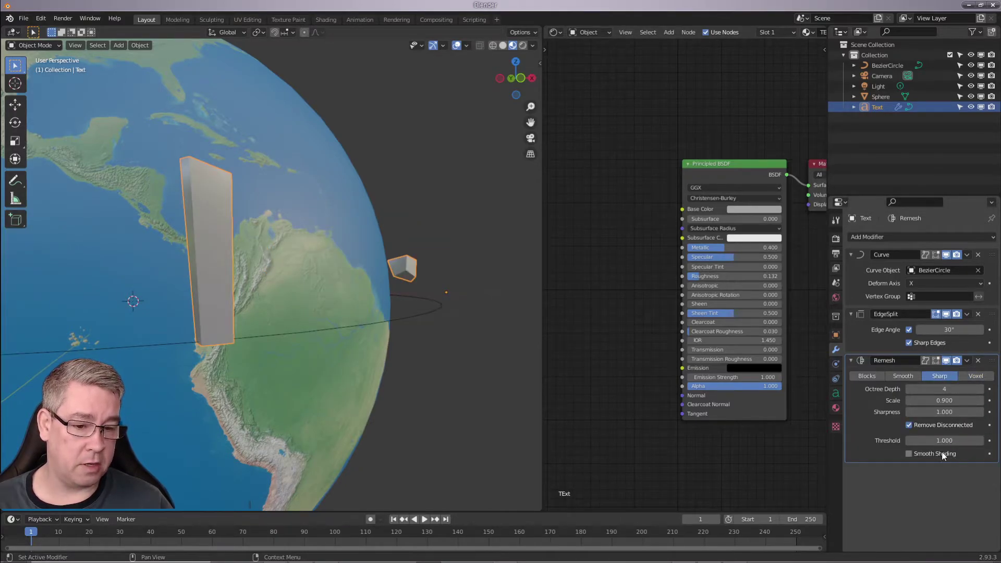
click(909, 425)
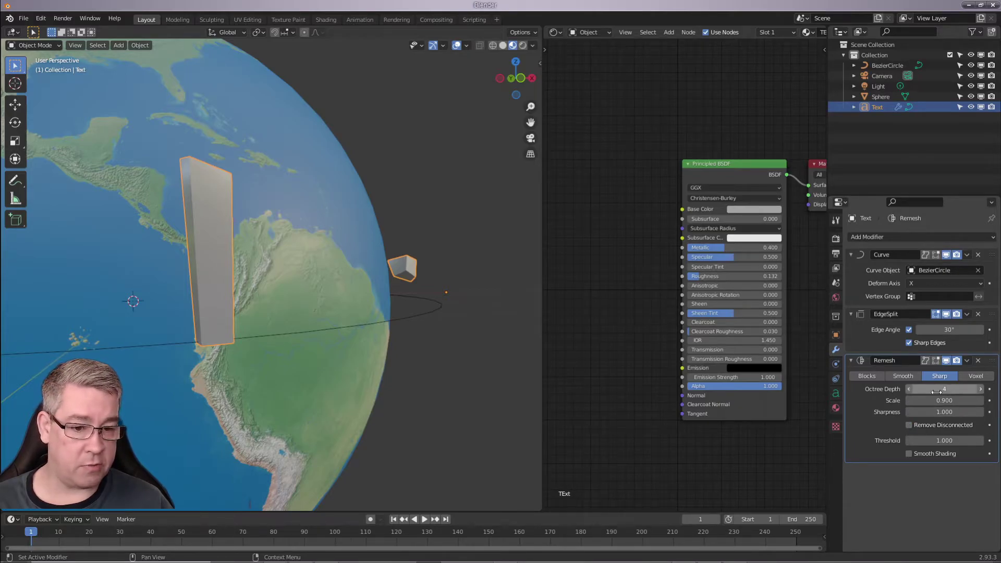
click(942, 390)
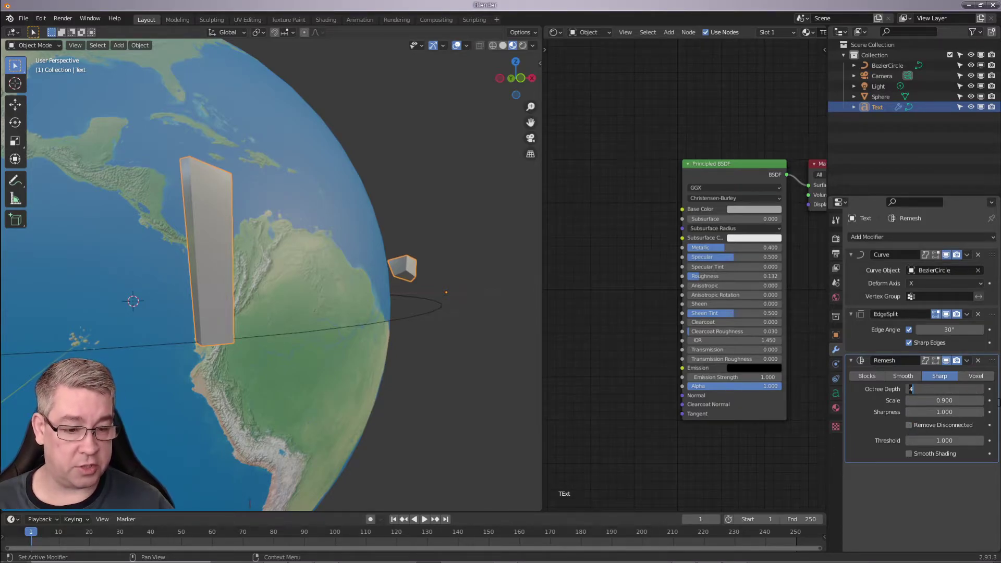
key(Return)
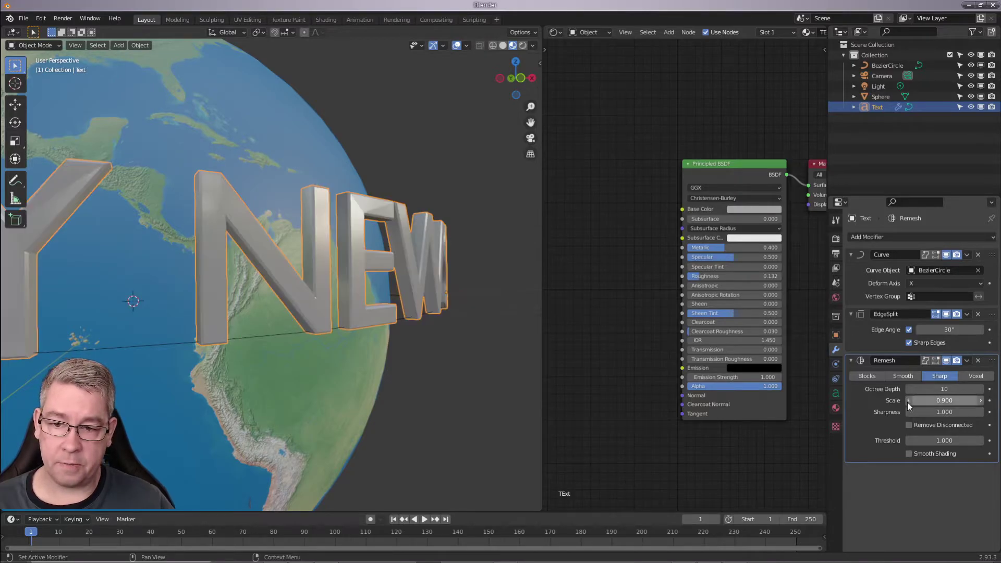
middle_drag(415, 334, 338, 280)
scroll(343, 274, up, 5)
mouse_move(389, 259)
middle_down()
mouse_move(360, 255)
mouse_move(400, 259)
middle_up()
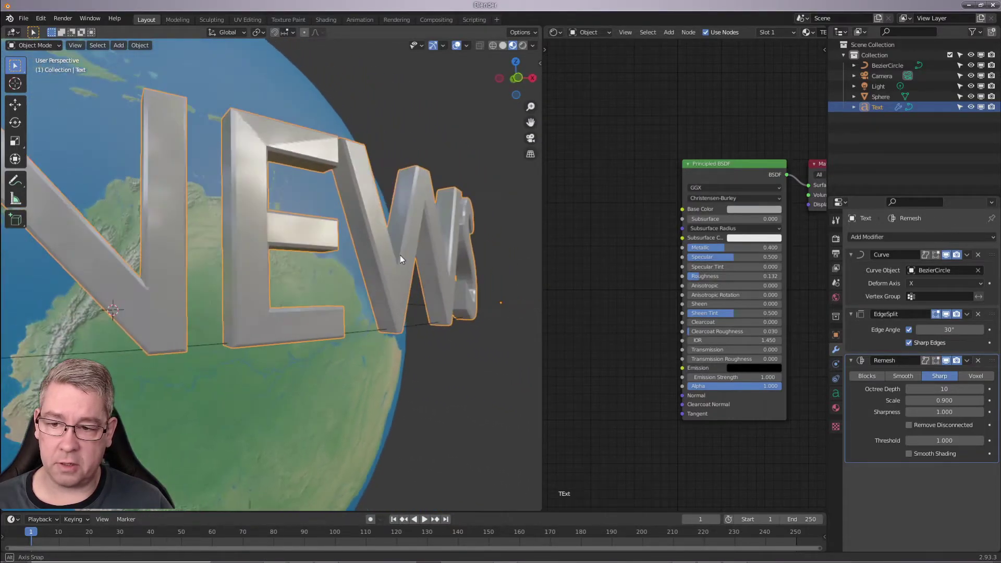
middle_drag(321, 259, 348, 264)
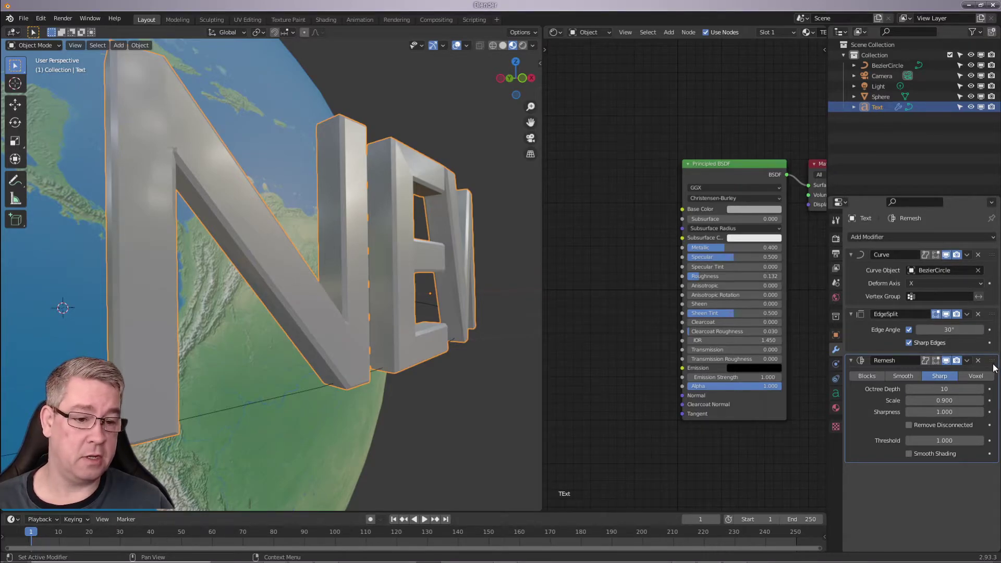
Step: Move the Remesh modifier above the Curve modifier in the text's stack and check the letters around the globe
drag(993, 363, 997, 256)
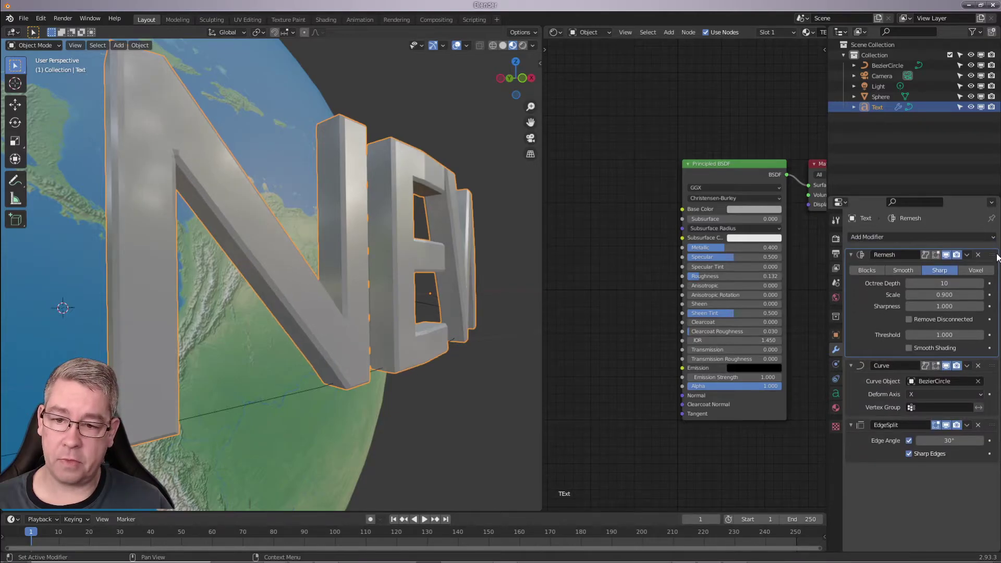
middle_drag(536, 296, 426, 271)
middle_drag(347, 284, 396, 301)
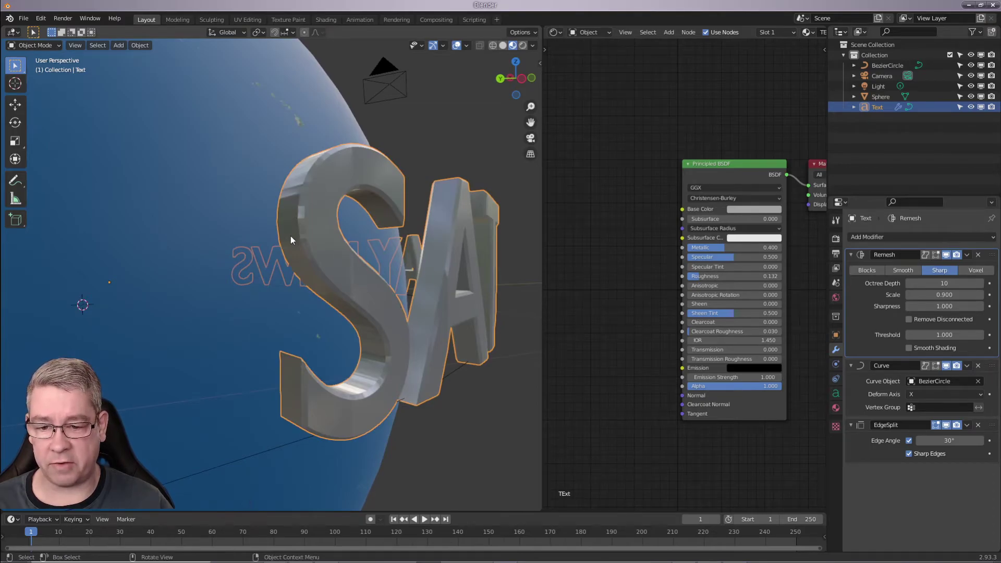
Step: Try shape preview resolutions of 10 and 30 on the text, and set the value to 40
click(836, 394)
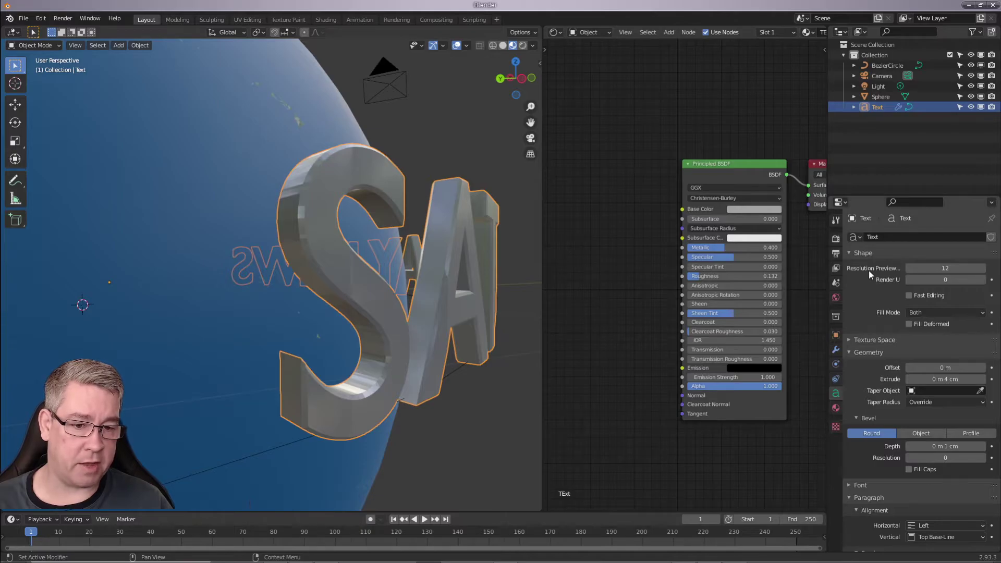
click(980, 268)
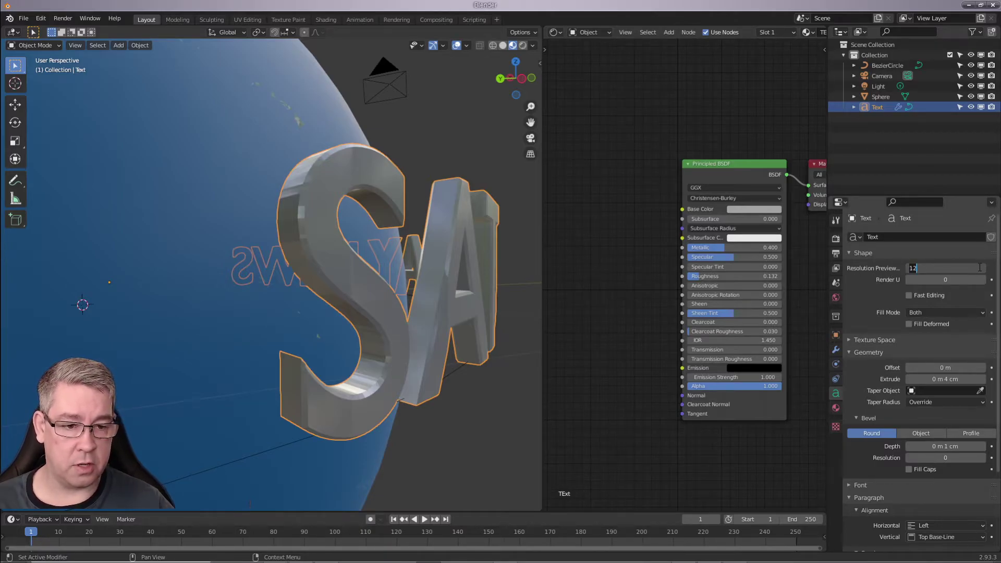
key(Return)
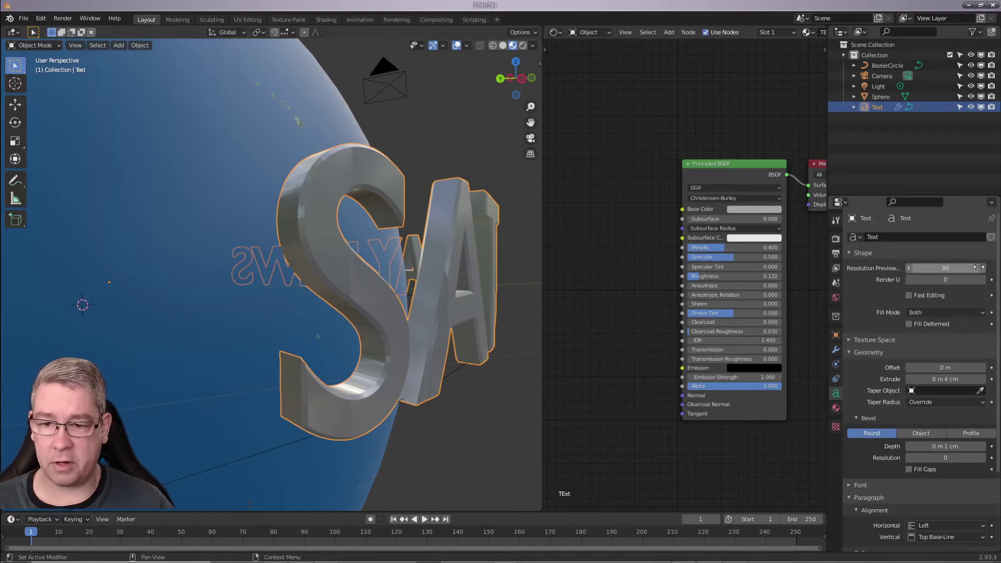
middle_drag(399, 249, 389, 248)
scroll(462, 265, up, 2)
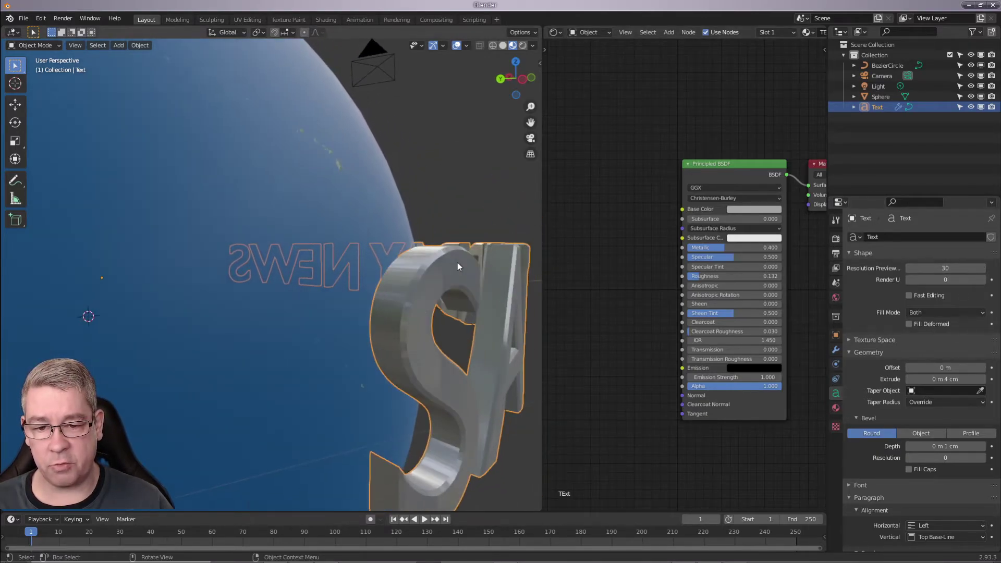
click(934, 268)
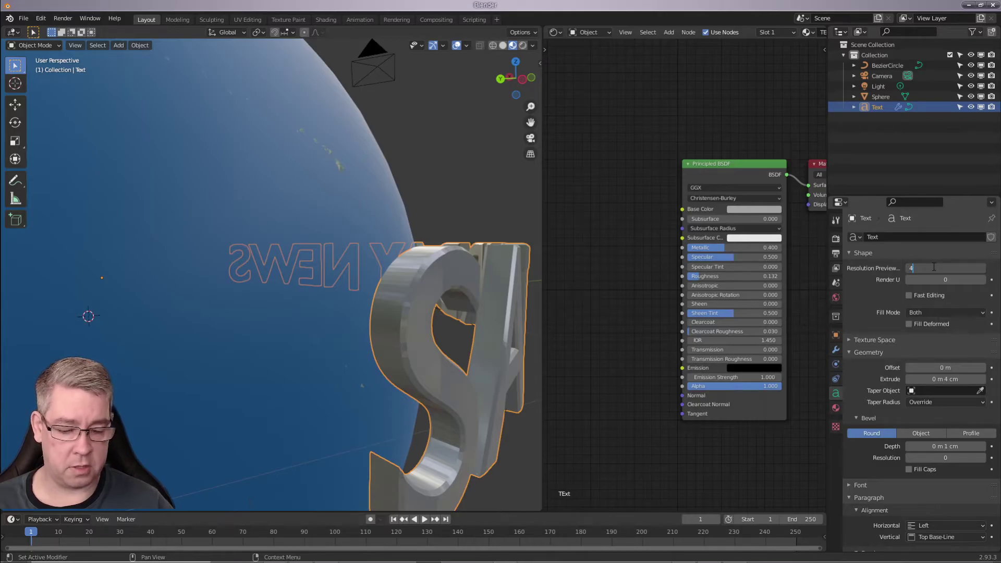
text(40)
key(Return)
scroll(487, 312, down, 4)
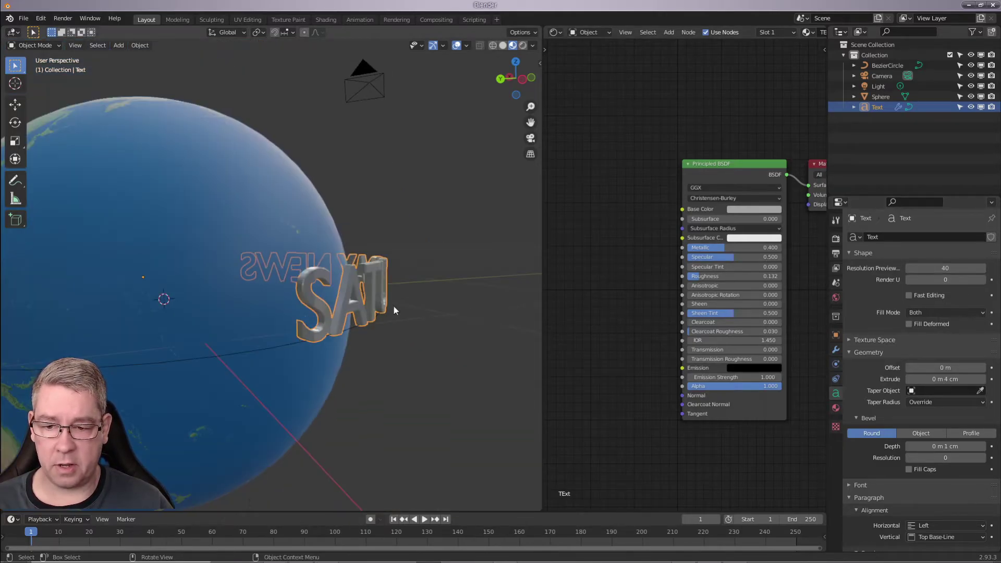
Step: Examine the letters around the globe up close for smooth curves and clean metallic reflections
middle_drag(393, 305, 365, 298)
scroll(364, 292, up, 2)
scroll(307, 271, up, 3)
middle_drag(309, 266, 353, 274)
scroll(350, 273, up, 2)
scroll(217, 240, up, 3)
middle_drag(217, 240, 235, 245)
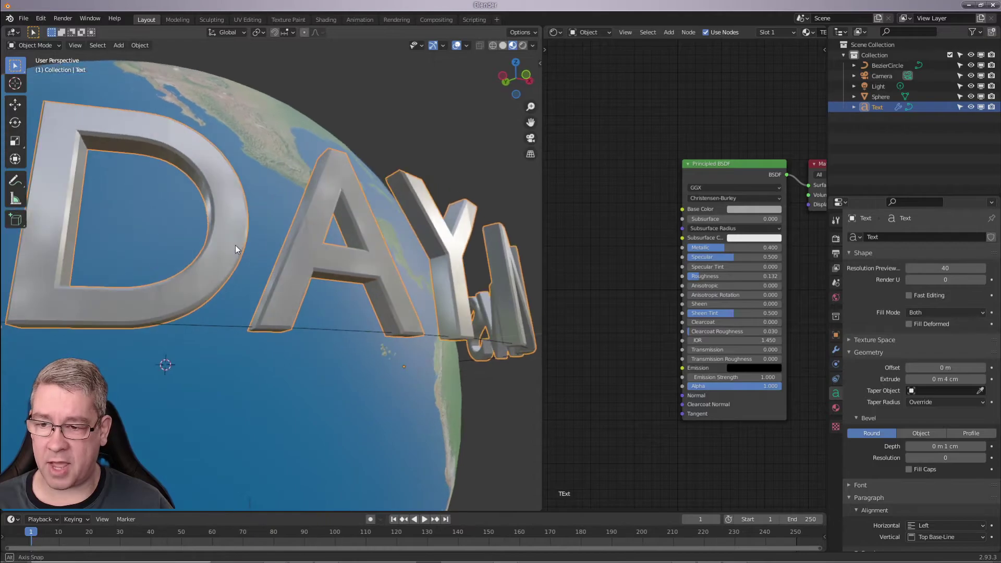
middle_drag(420, 293, 389, 292)
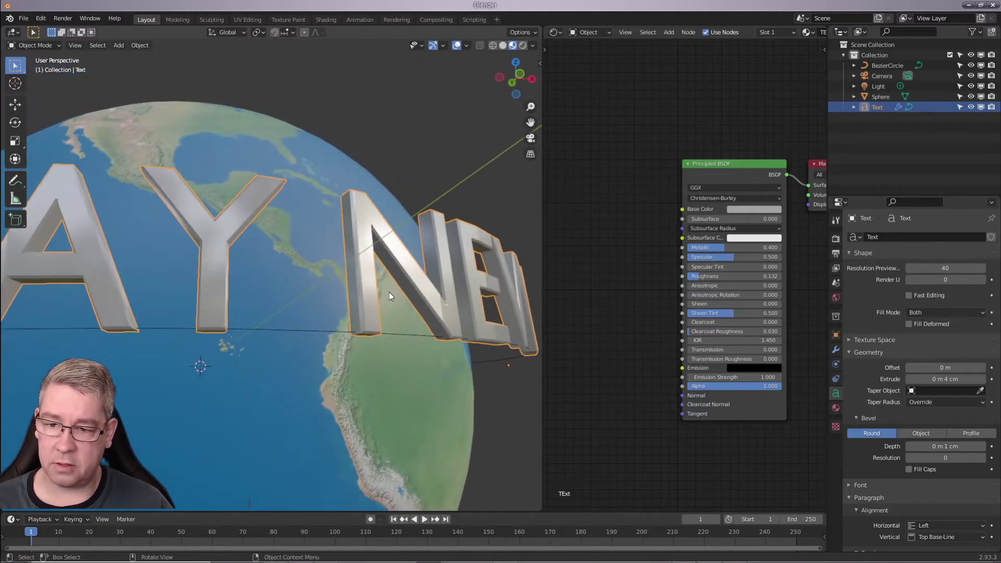
middle_drag(363, 243, 330, 242)
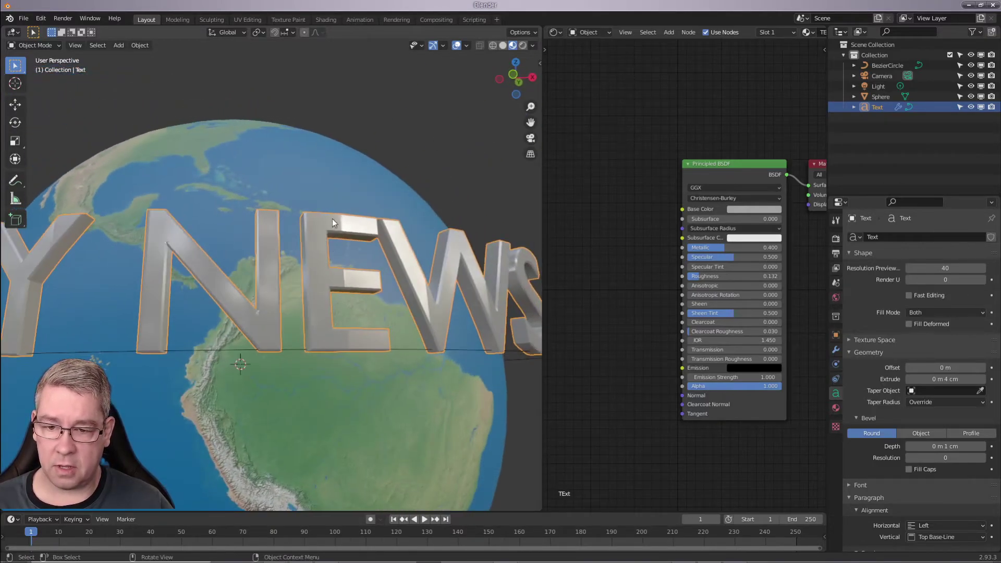
middle_drag(337, 286, 399, 294)
Step: Select the Bezier circle guiding the text and set its preview resolution to 400
click(381, 269)
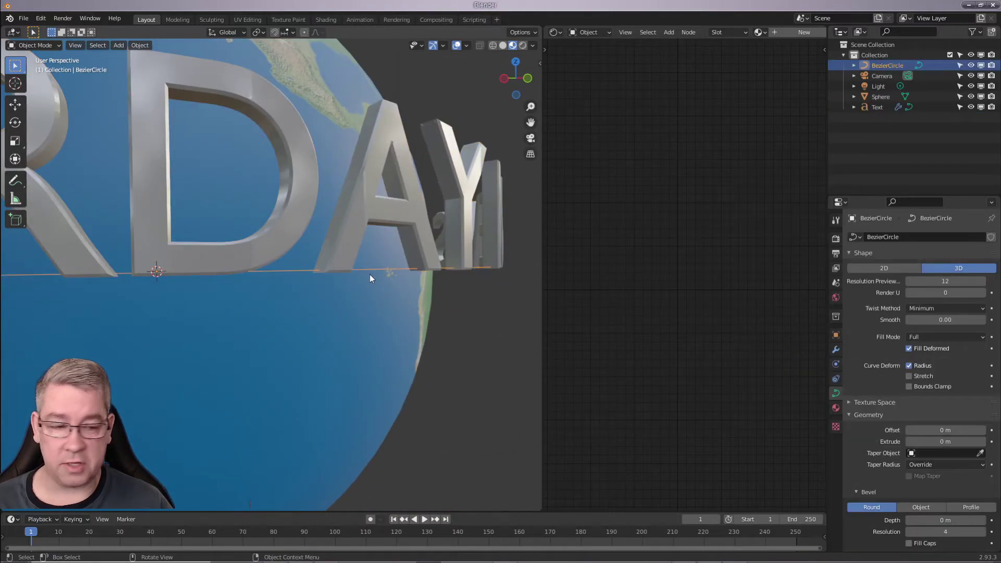
click(913, 282)
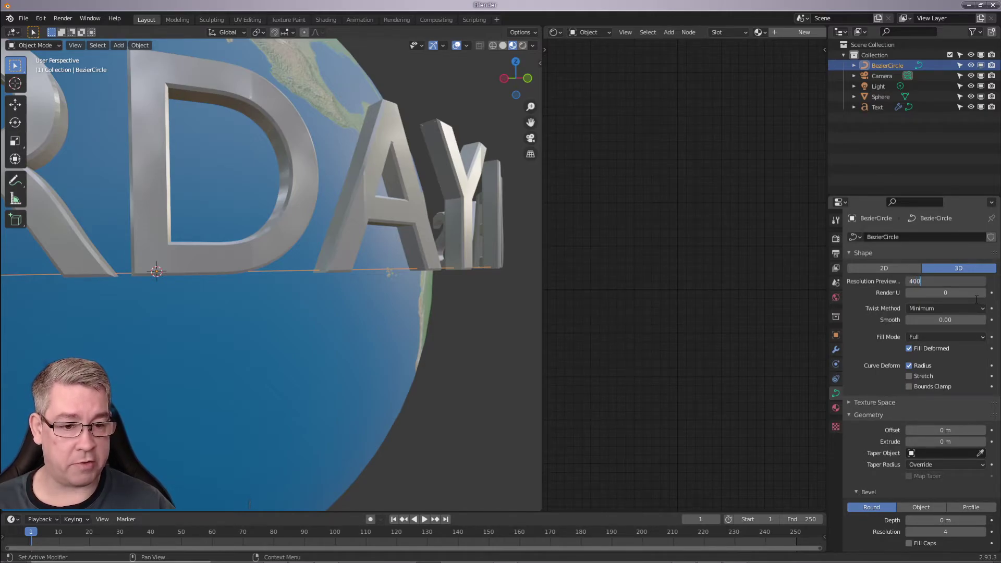
text(400)
key(Return)
Step: Select the text and examine its letters in Edit Mode, using wireframe shading to see them through the globe
middle_drag(452, 226, 304, 345)
click(334, 320)
key(Tab)
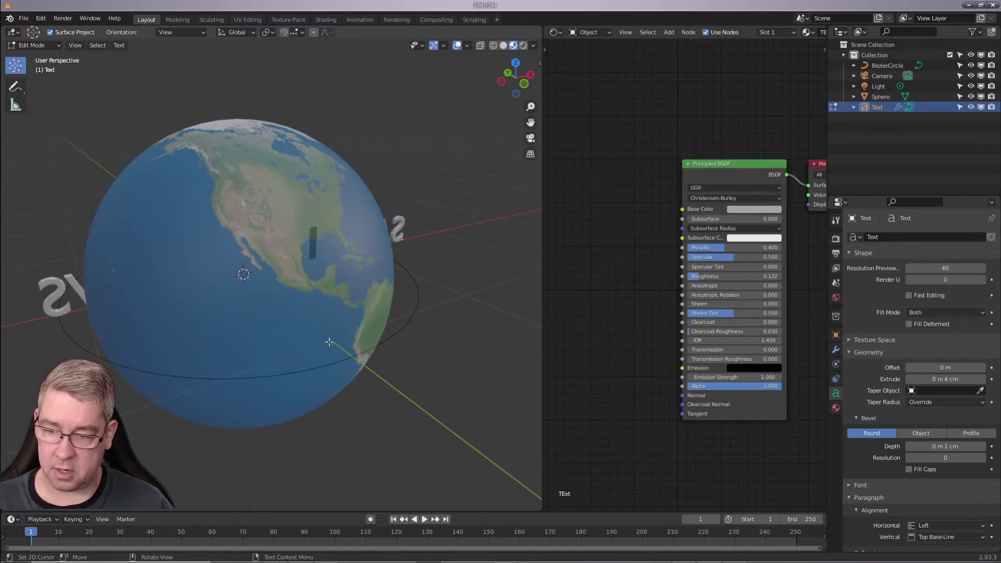
key(Tab)
key(shift+z)
middle_drag(334, 344, 347, 336)
key(Tab)
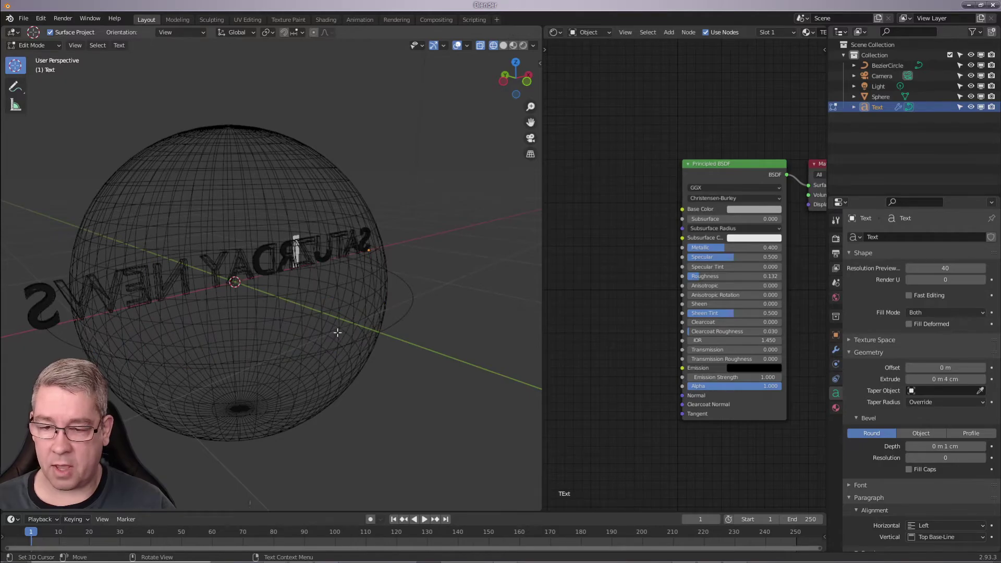
mouse_move(246, 311)
middle_down()
mouse_move(407, 304)
mouse_move(276, 299)
mouse_move(327, 281)
mouse_move(417, 287)
mouse_move(375, 286)
middle_up()
key(Tab)
Step: Return to material preview shading, check the letters up close, and look through the scene camera
key(z)
key(2)
scroll(266, 287, up, 8)
scroll(374, 289, down, 6)
key(KP_0)
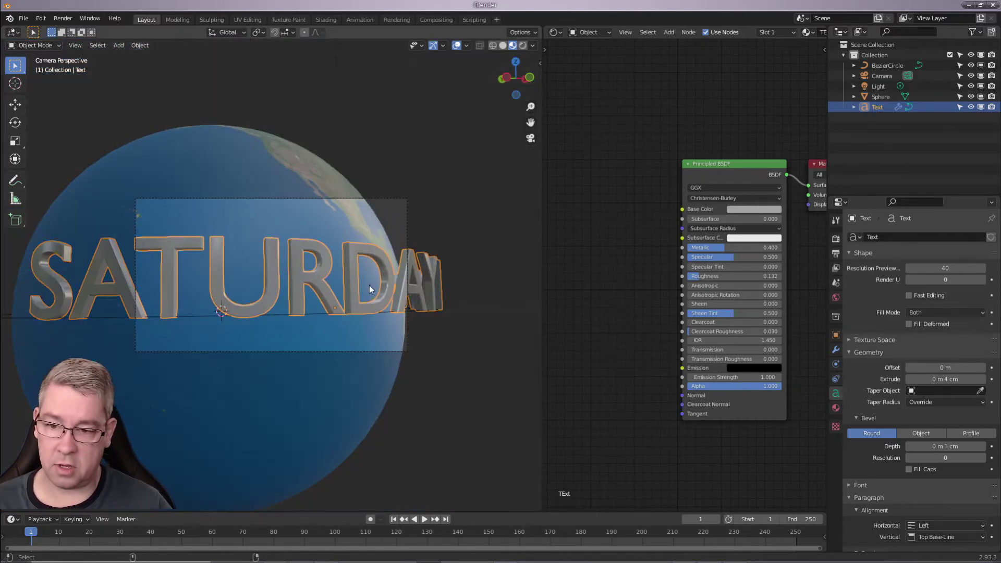
Step: Lock the camera to the view, pull it back and tilt it until the whole globe fits the frame, and unlock it
key(ctrl+b)
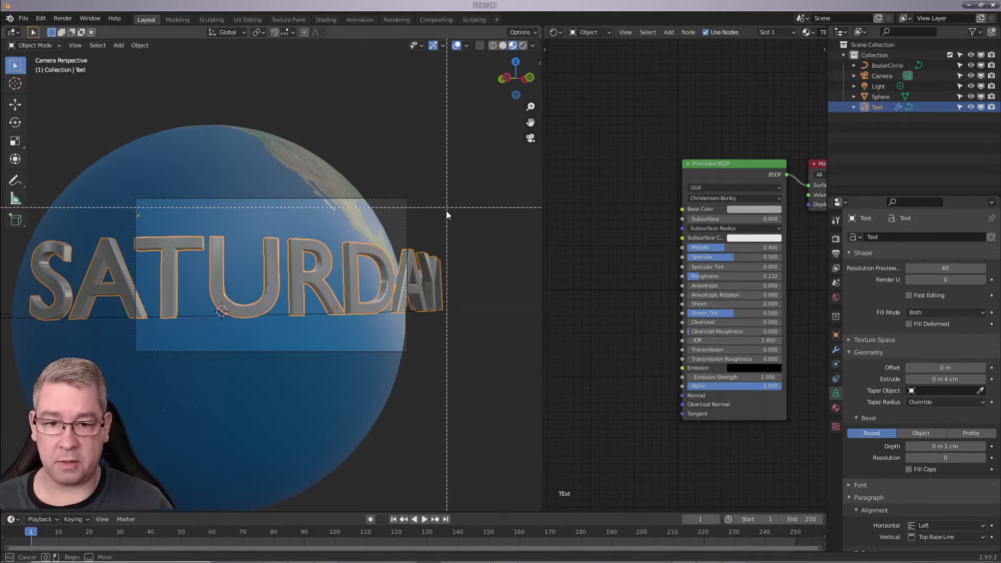
key(Escape)
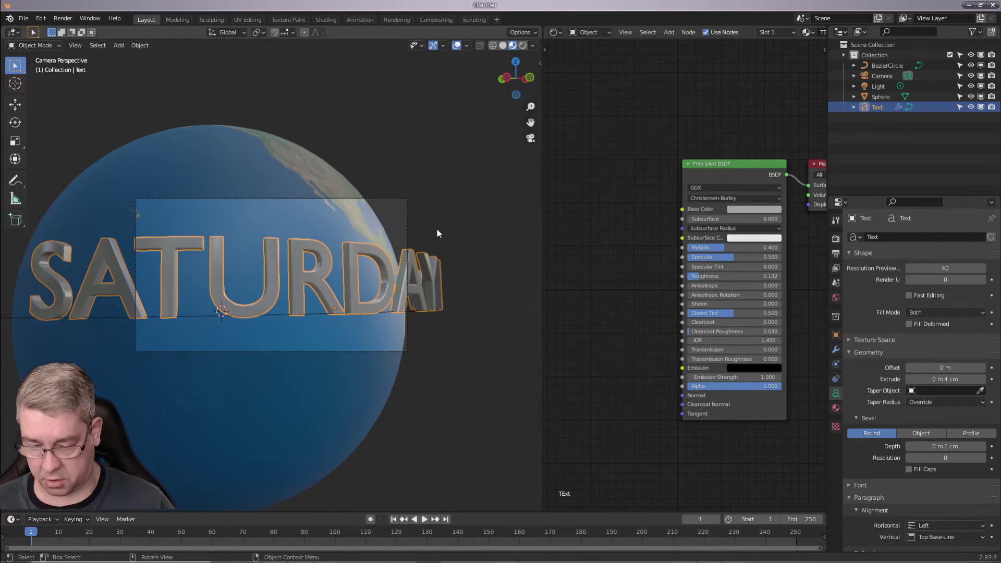
key(n)
click(536, 109)
click(500, 187)
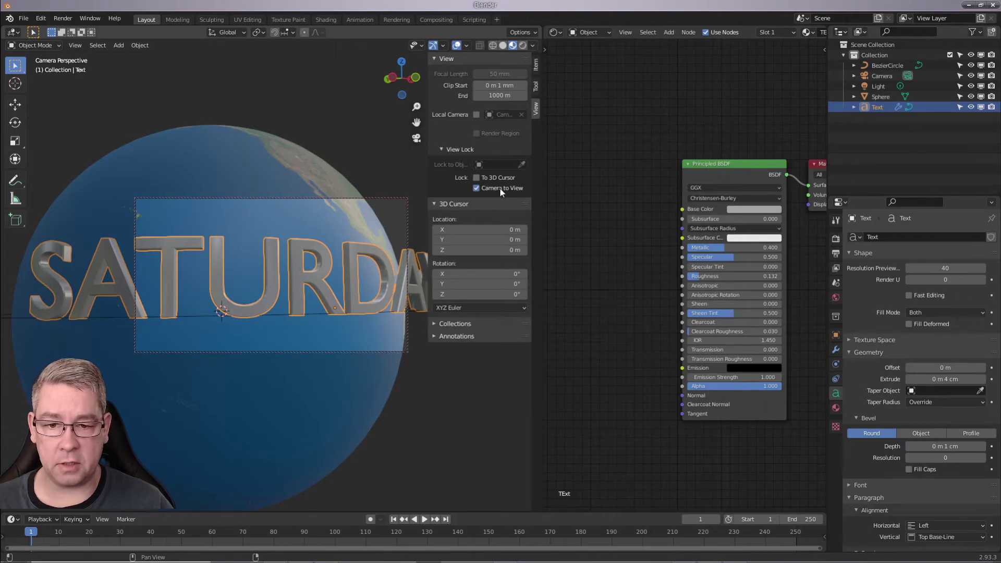
scroll(261, 293, down, 4)
middle_drag(261, 292, 289, 315)
scroll(285, 307, down, 4)
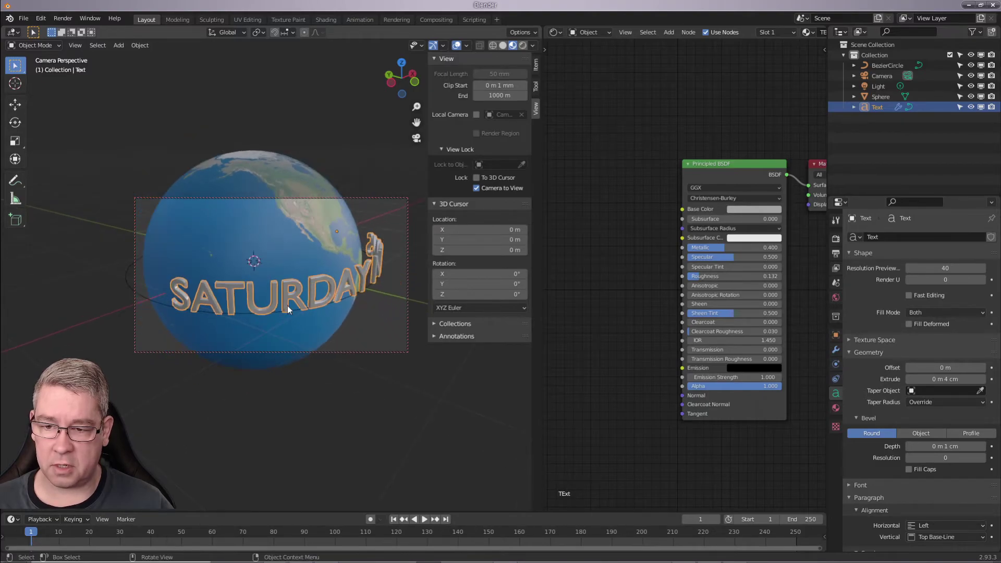
middle_drag(290, 300, 299, 312)
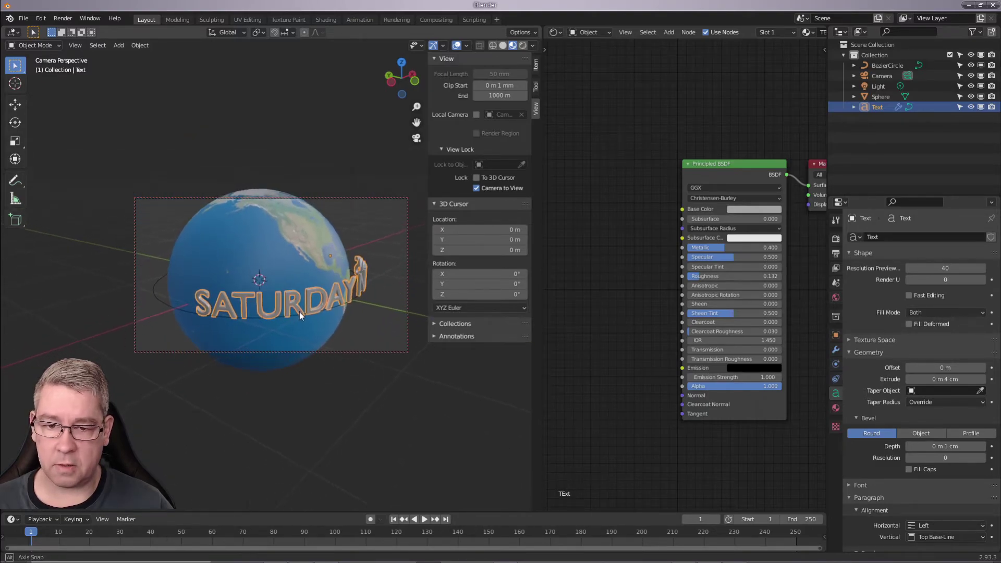
click(477, 187)
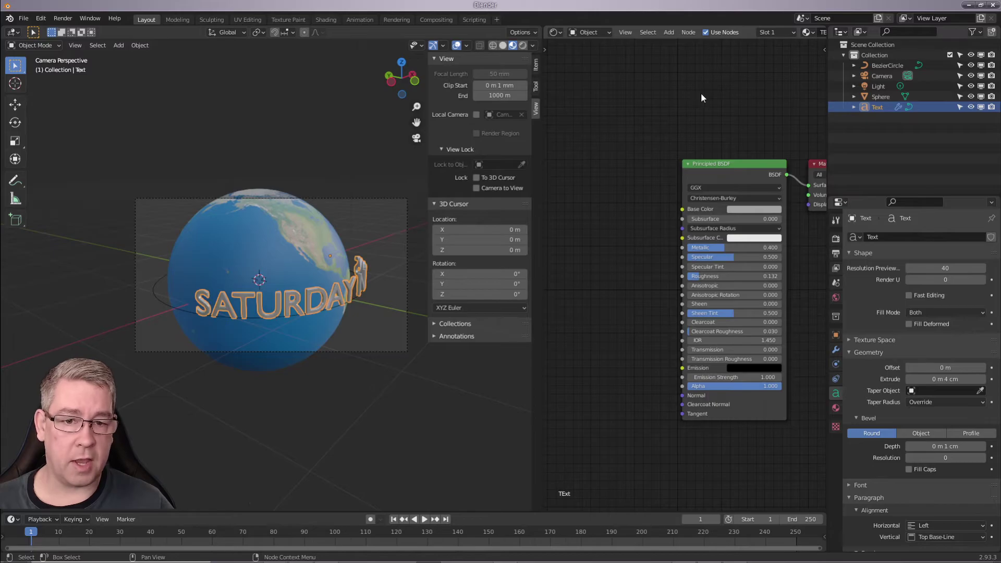
Step: Switch the viewport to rendered shading and show the World nodes in the shader editor
middle_drag(701, 92, 673, 80)
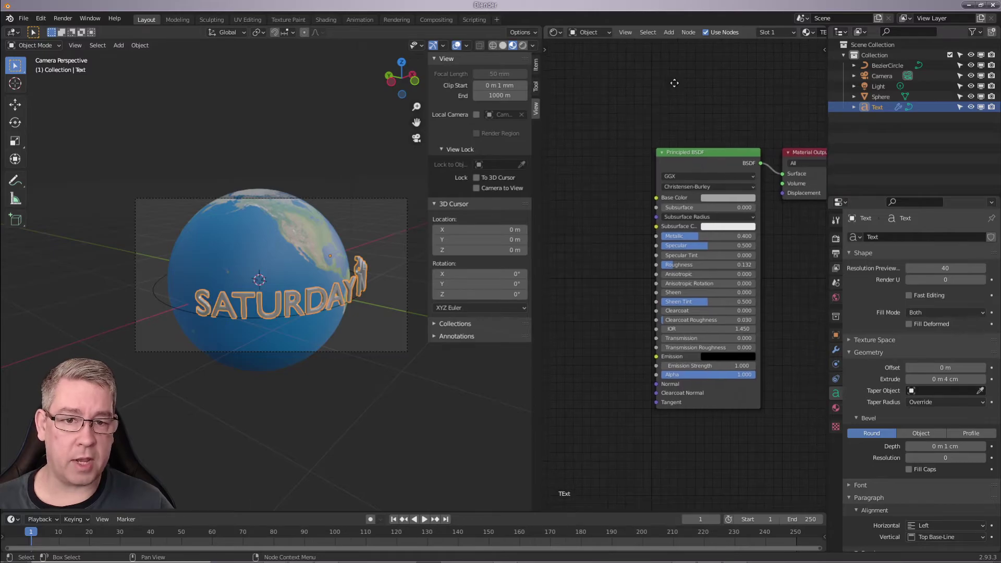
click(522, 45)
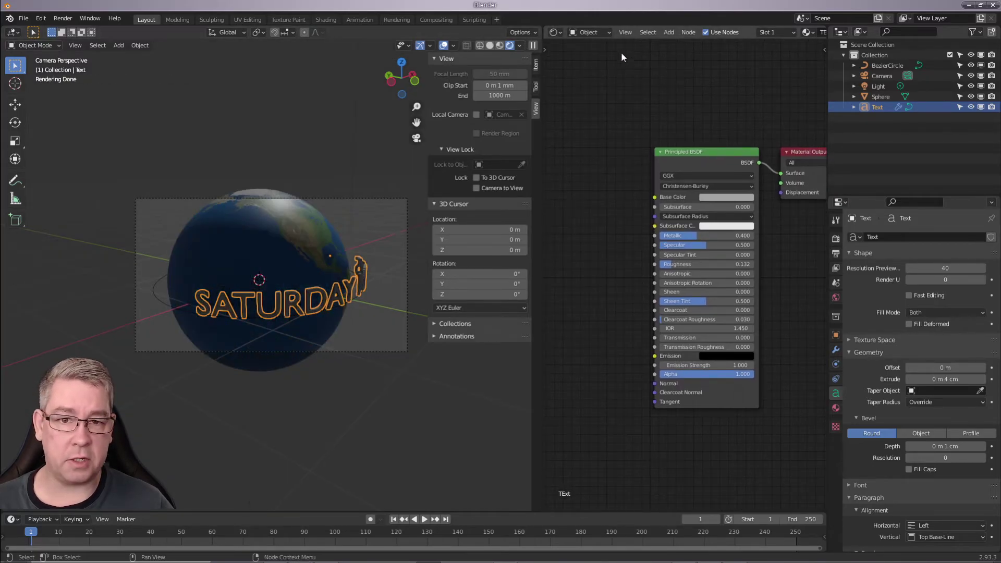
click(601, 31)
click(598, 53)
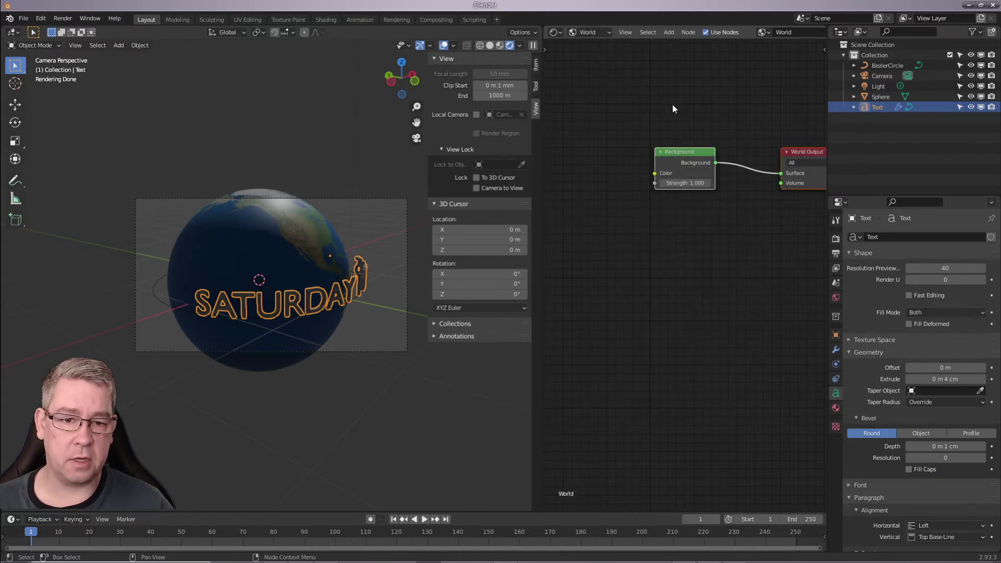
middle_drag(672, 105, 616, 129)
Step: Add a Voronoi Texture node to the World node tree, placed ahead of the Background node
click(668, 32)
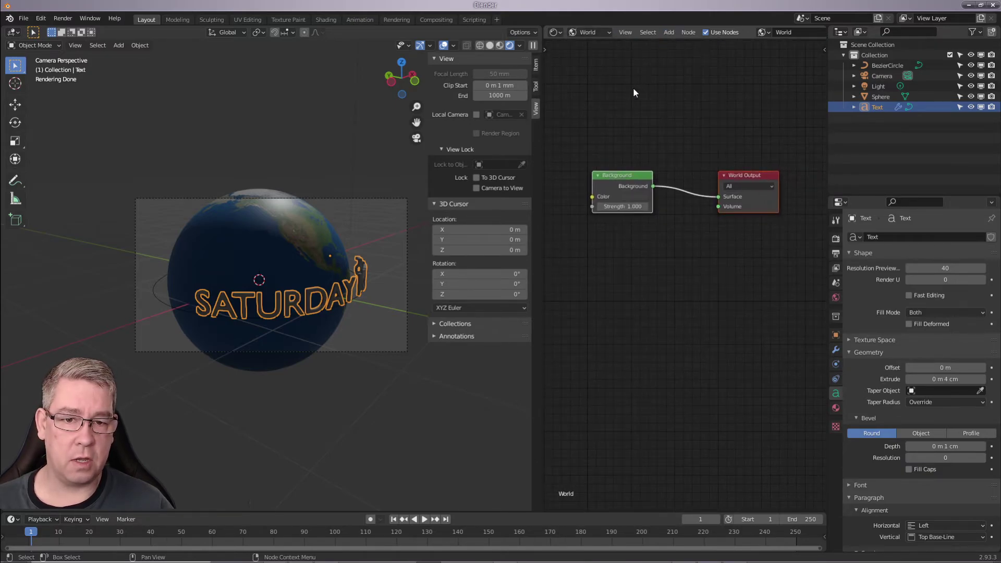
middle_drag(637, 89, 668, 110)
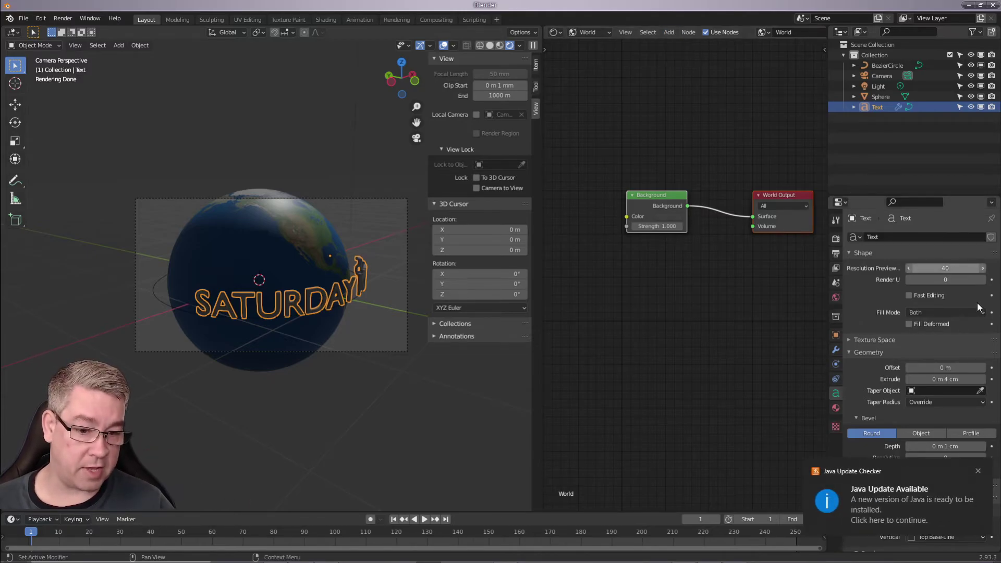
click(980, 473)
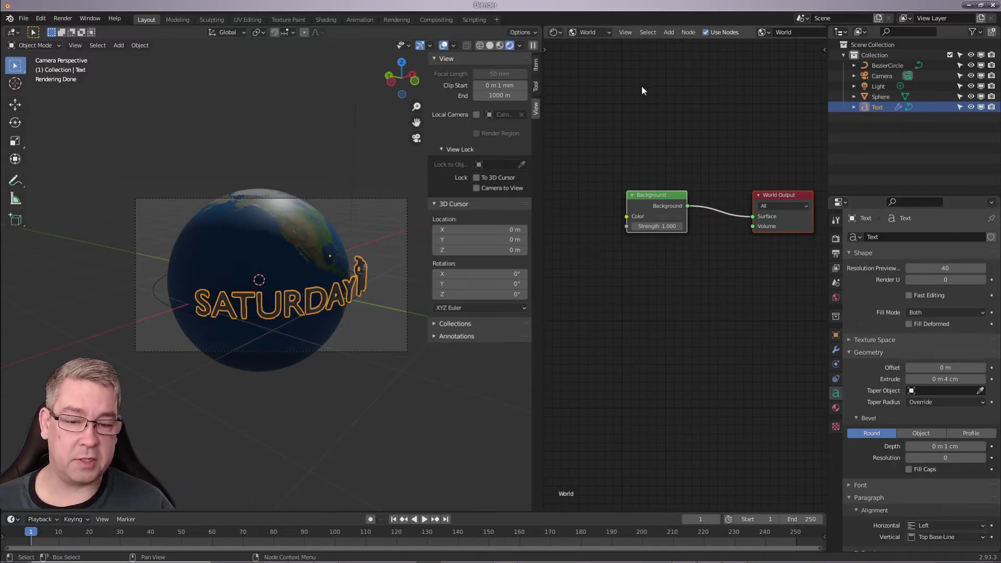
click(629, 33)
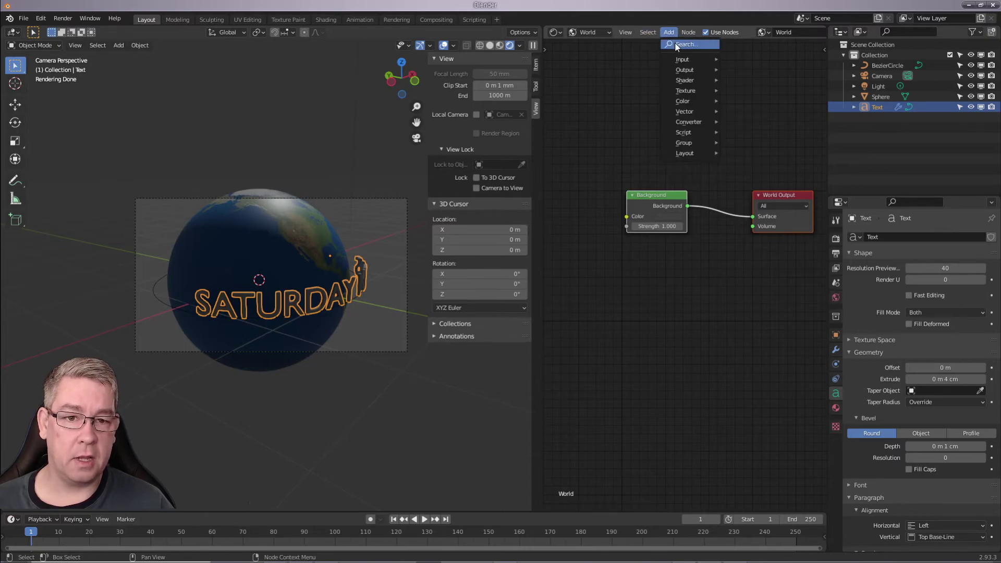
click(683, 43)
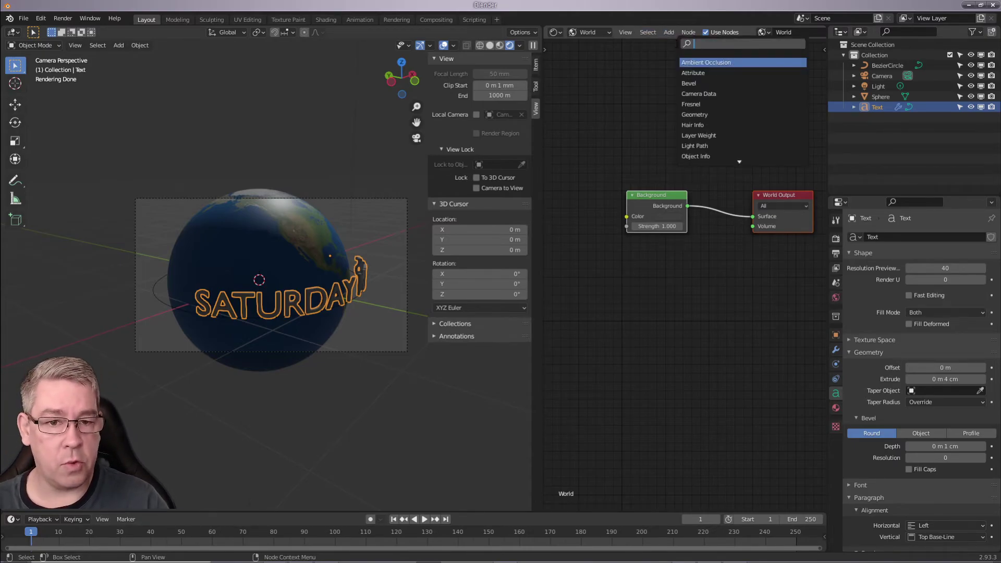
text(no)
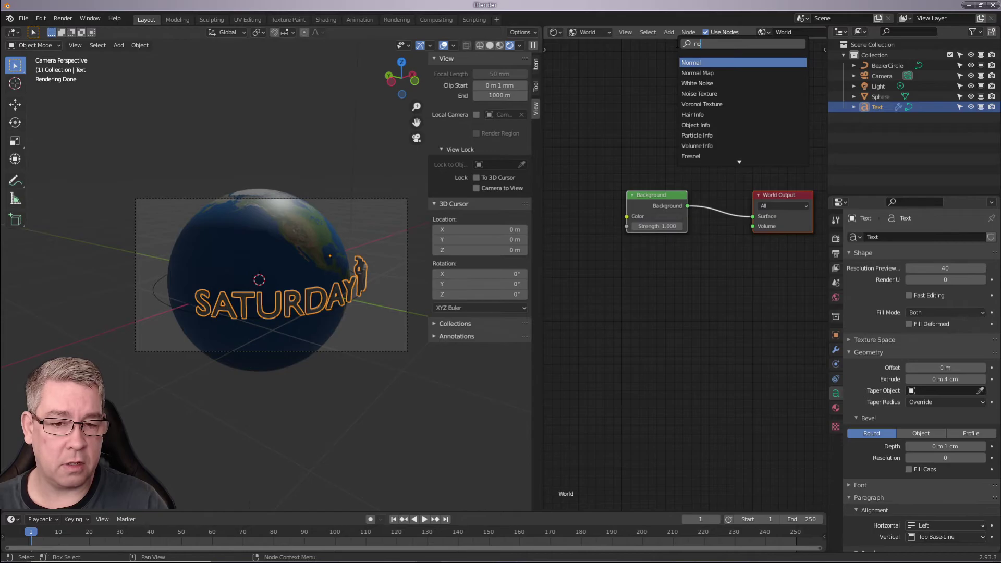
key(Down)
key(Down)
key(Down)
key(Down)
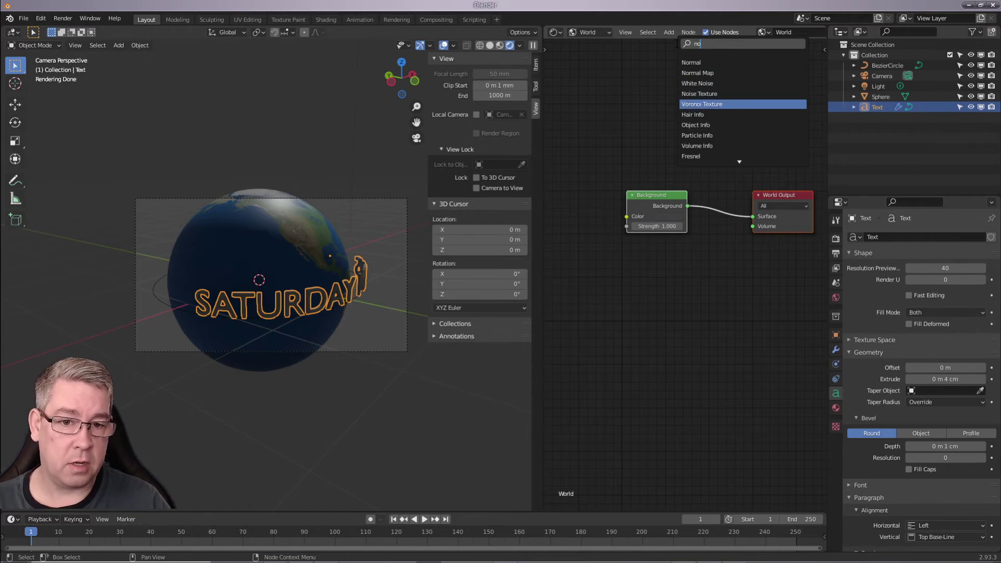
key(Return)
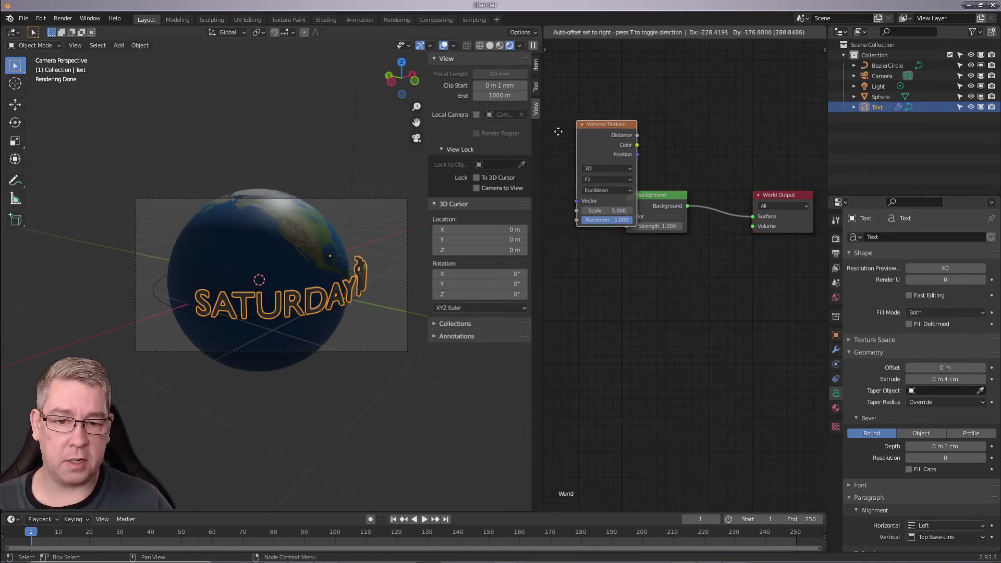
click(806, 123)
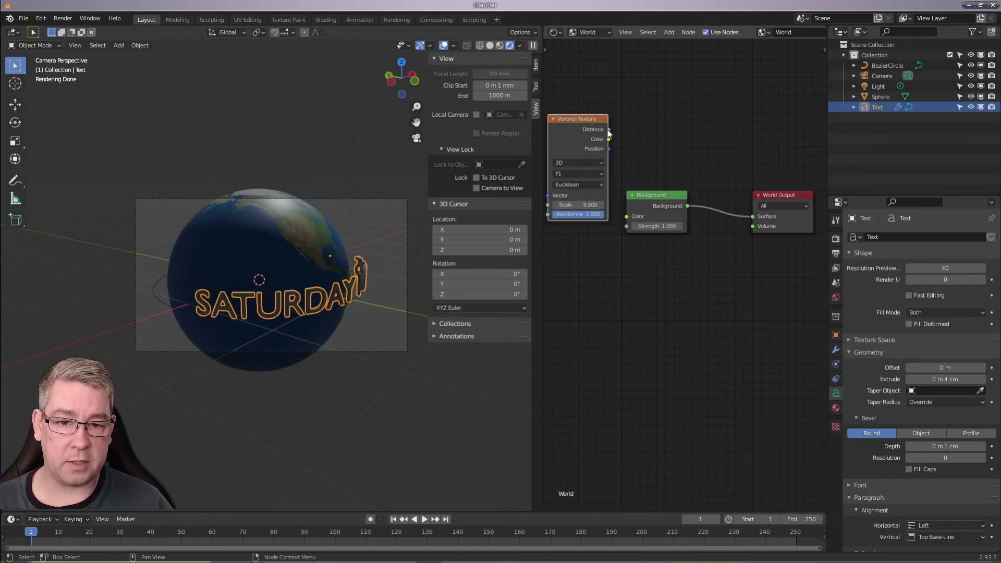
Step: Connect the Voronoi Texture's Color output to the Background's Color input and space the two nodes apart
drag(609, 139, 629, 220)
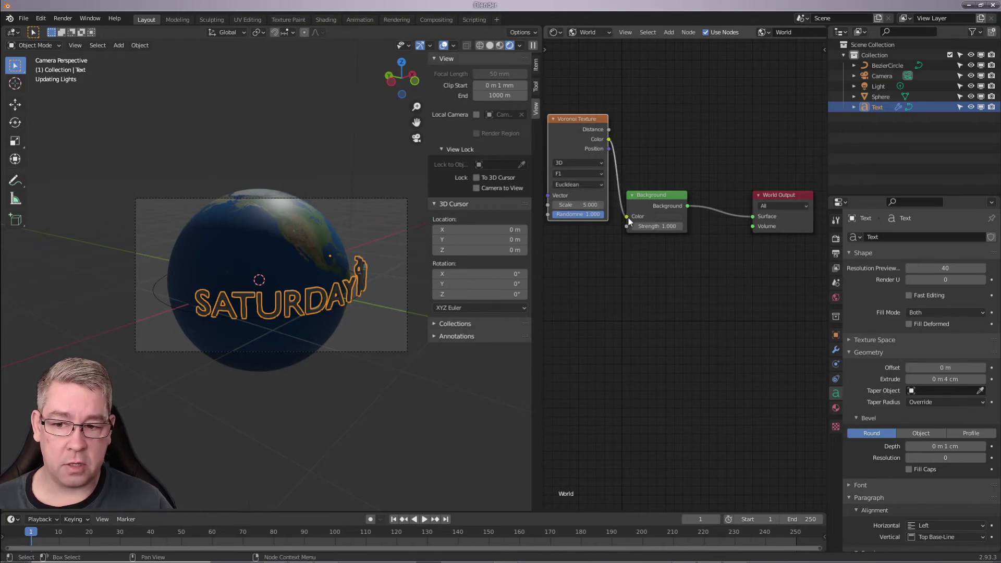
middle_drag(640, 281, 765, 335)
drag(700, 172, 594, 185)
Step: Insert an RGB to BW node on the link between the Voronoi Texture and the Background
middle_drag(681, 199, 648, 180)
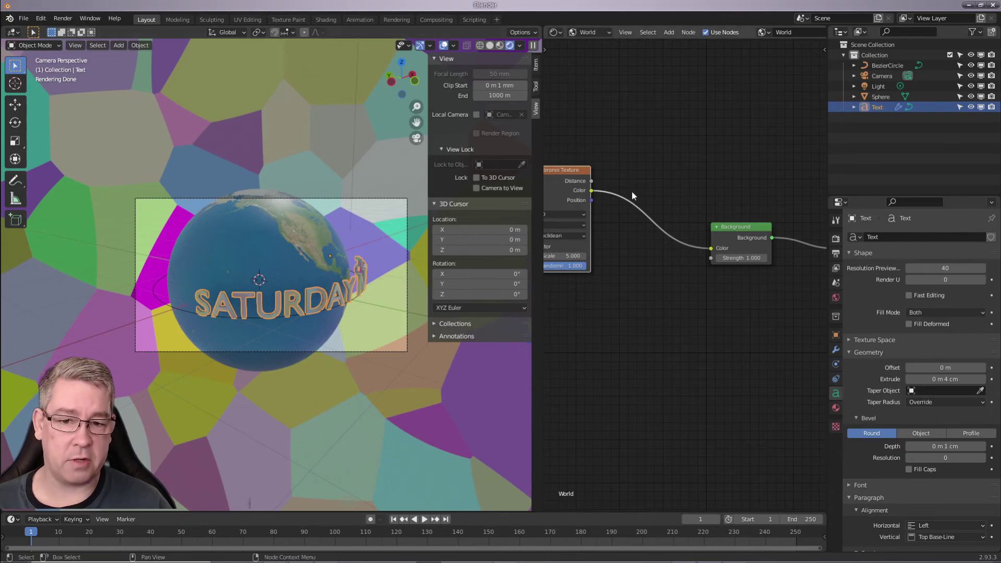
middle_drag(631, 190, 645, 197)
click(669, 33)
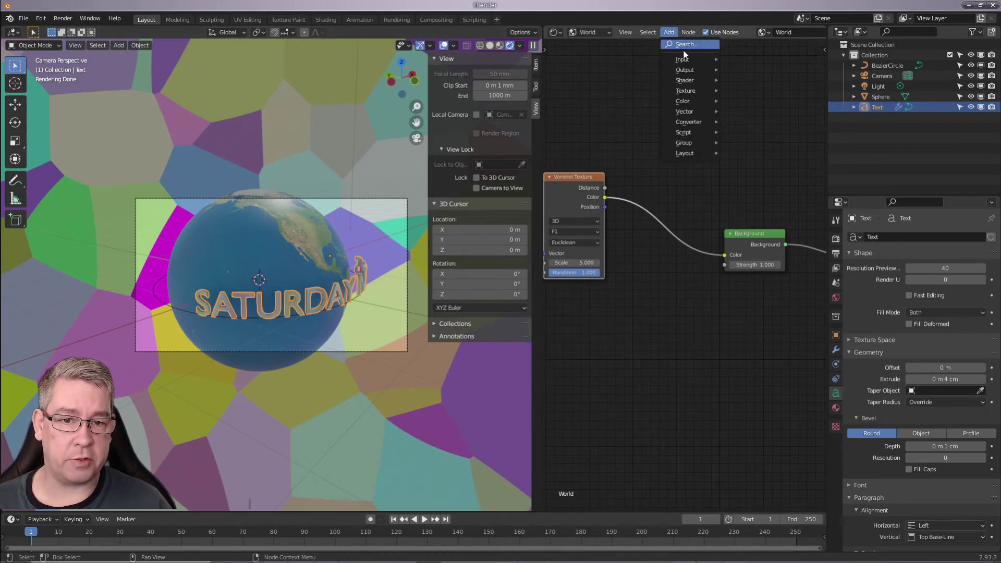
mouse_move(687, 63)
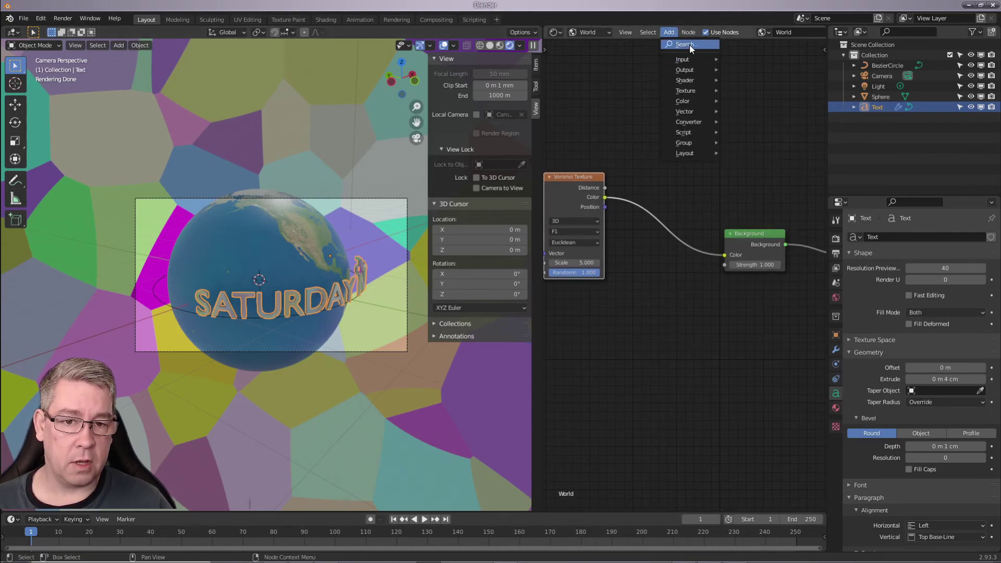
click(690, 45)
text(bw)
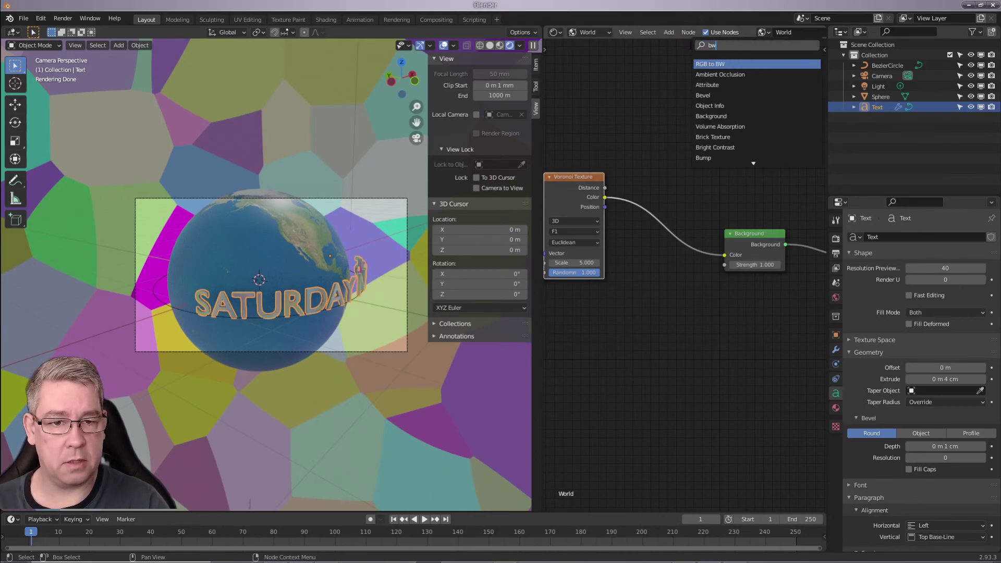
click(717, 64)
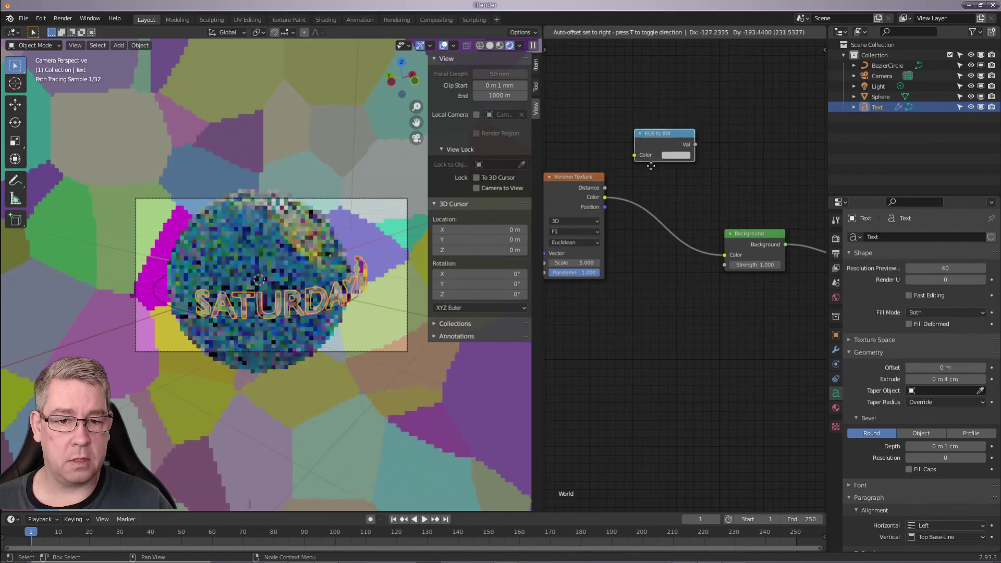
click(646, 230)
middle_drag(674, 253, 671, 224)
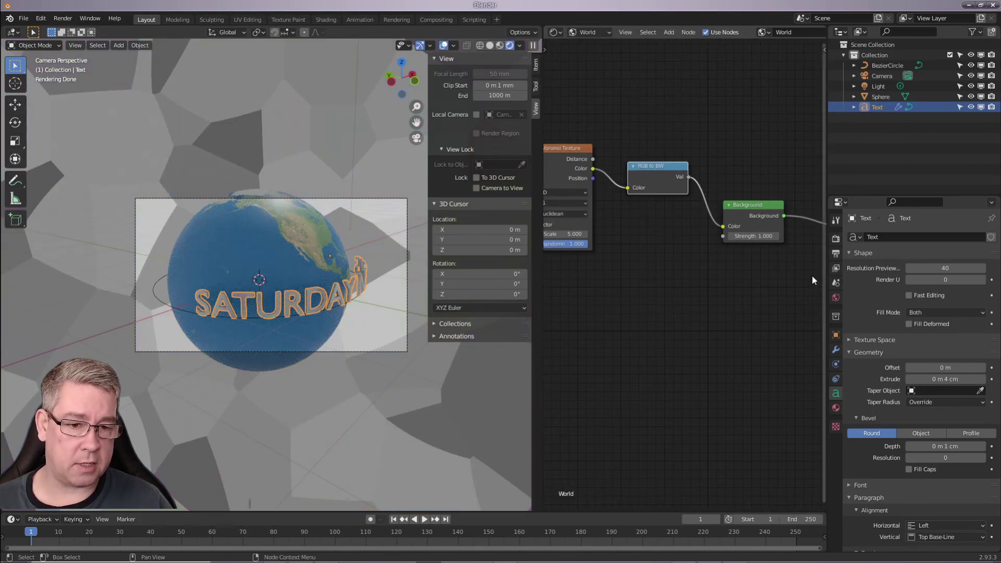
Step: Enable Transparent film in the Cycles render settings and render the current frame
click(836, 239)
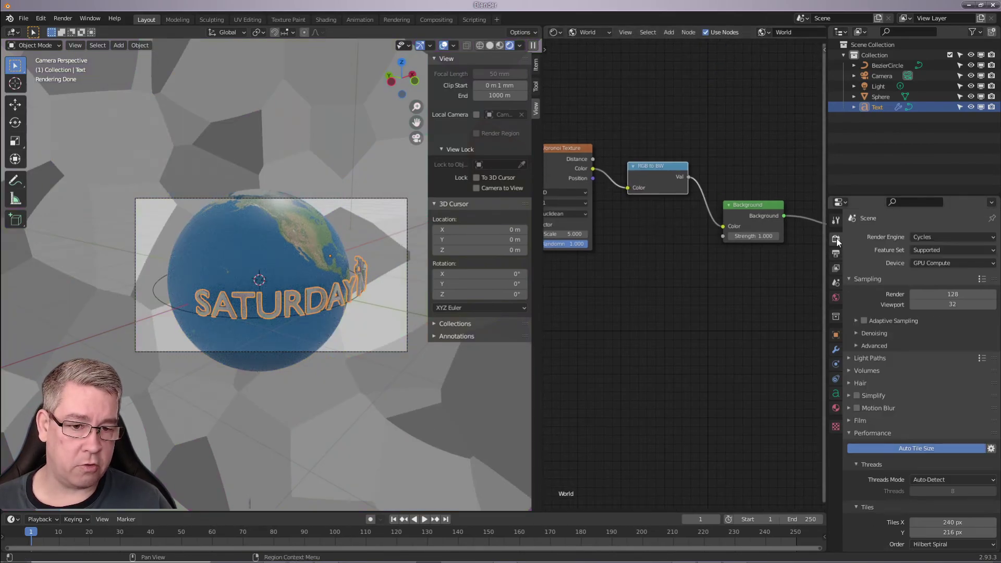
click(849, 422)
scroll(799, 395, down, 1)
scroll(890, 419, down, 1)
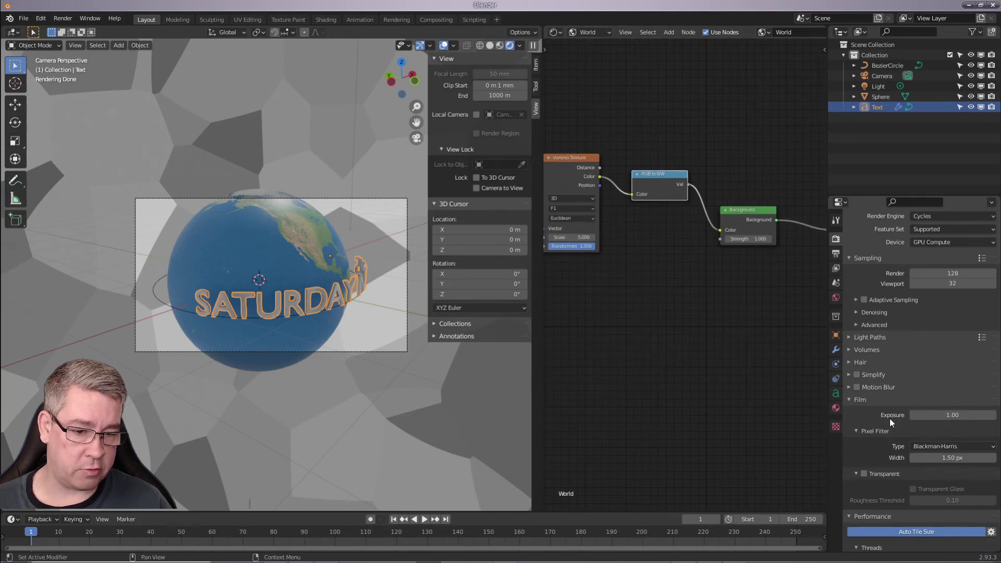
scroll(853, 469, down, 2)
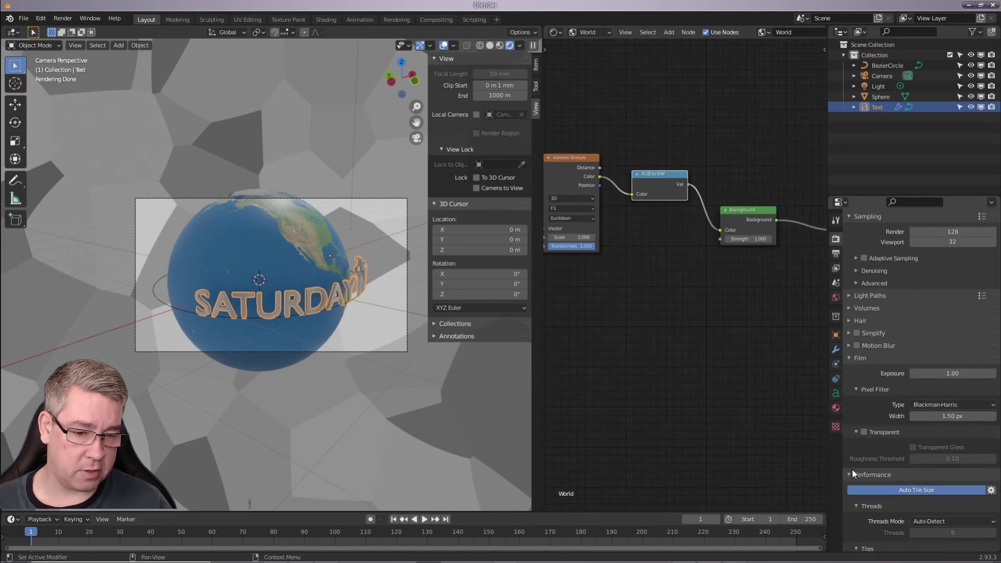
click(866, 433)
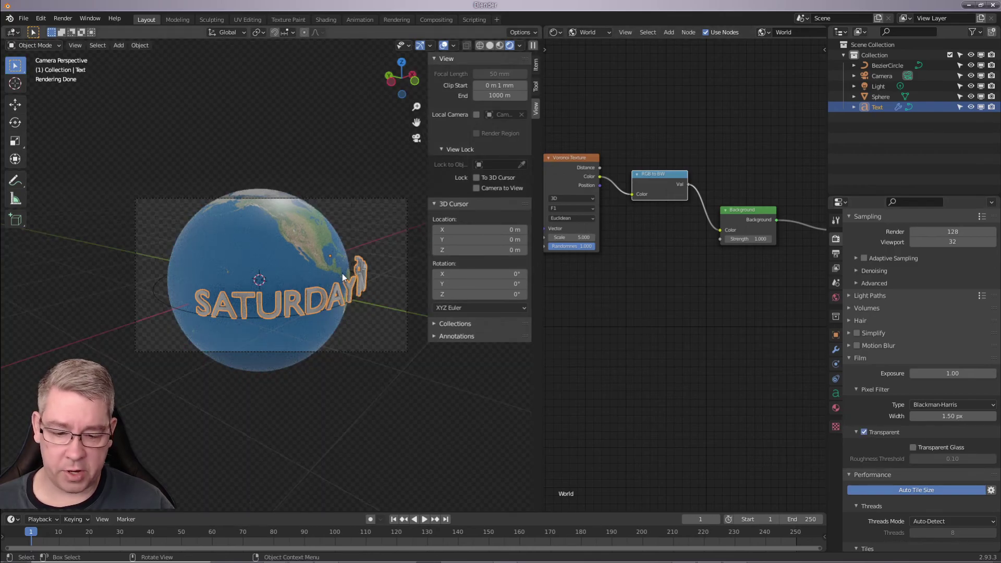
key(F12)
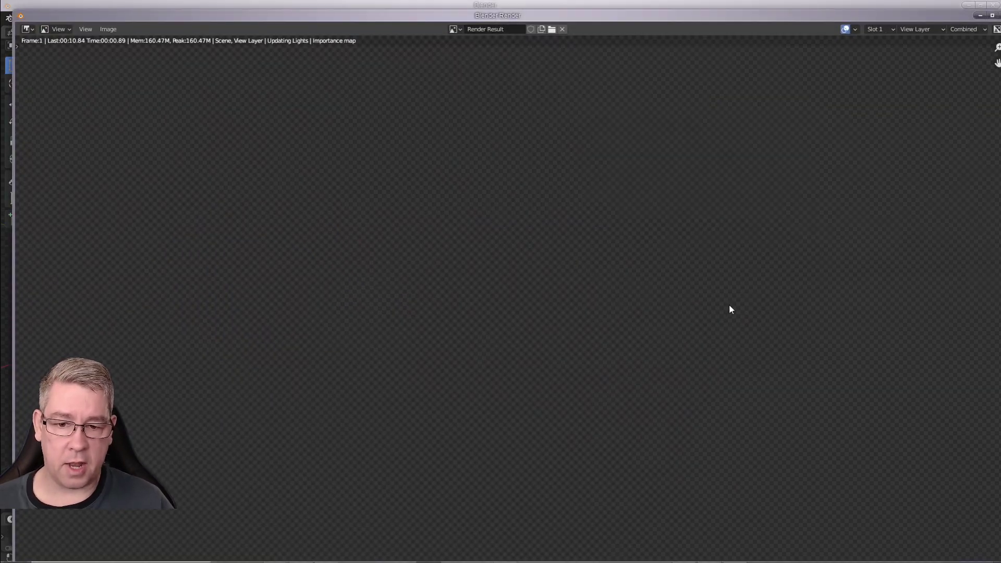